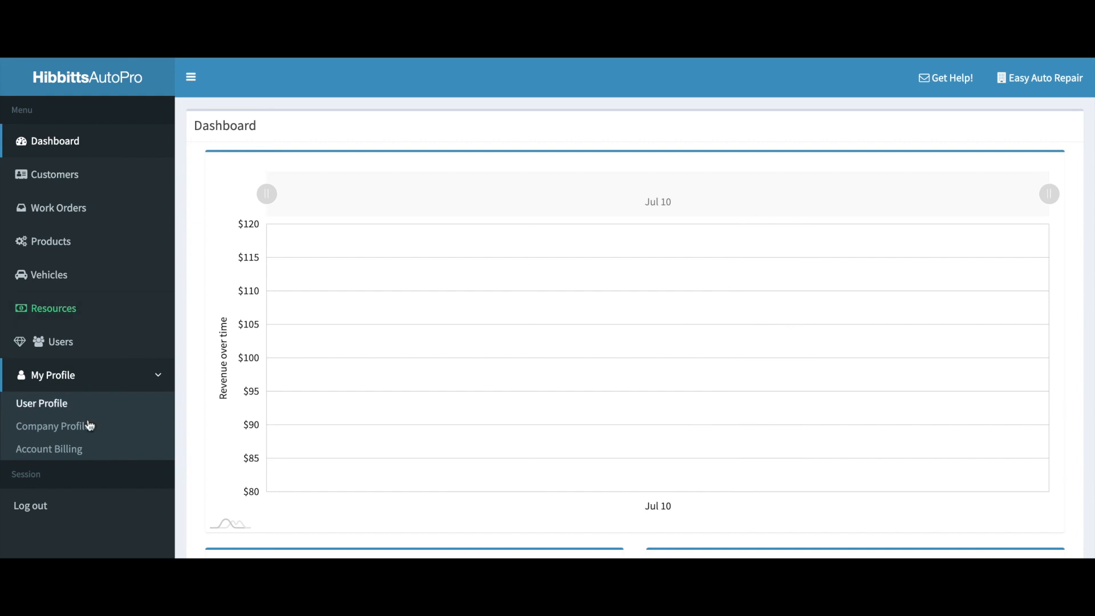
Subscribe the company account to the Advanced Product Management pro feature from its account billing page.
left_click(56, 451)
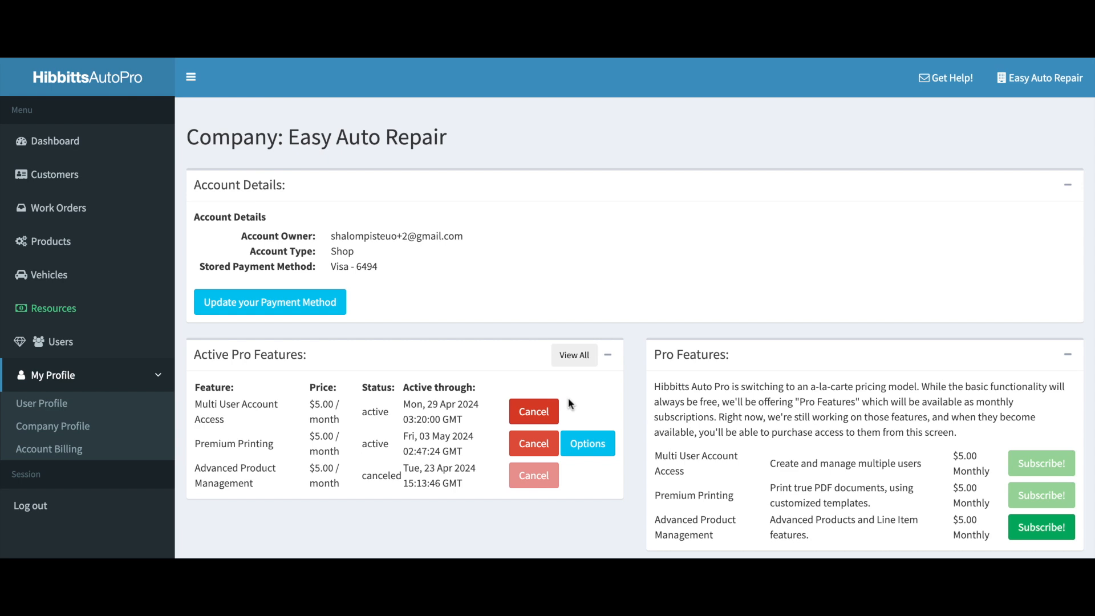
scroll(952, 405, "down", 1)
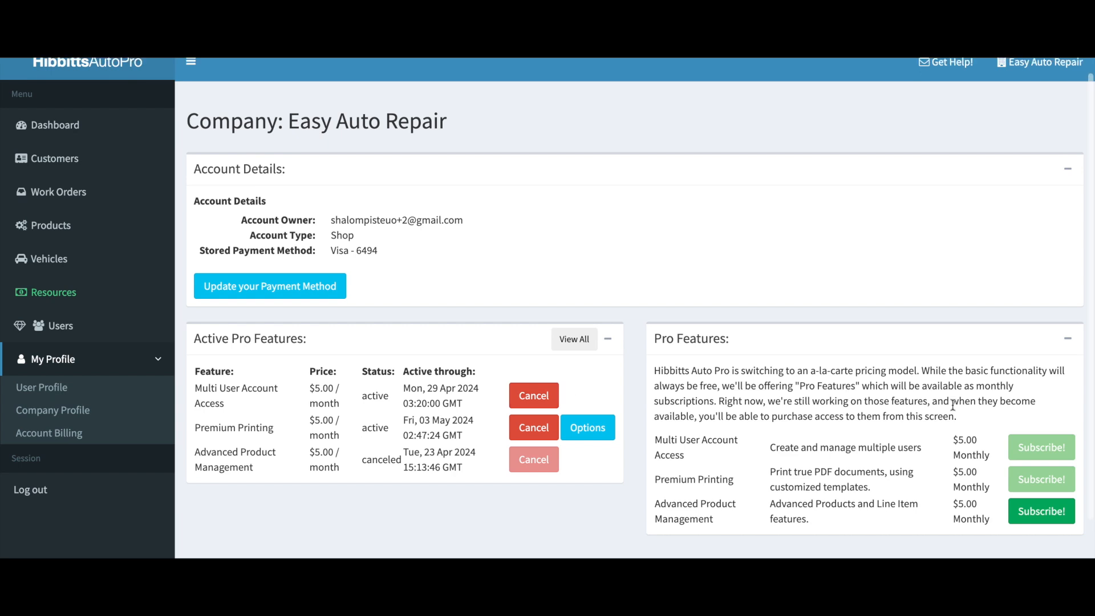
scroll(953, 405, "down", 2)
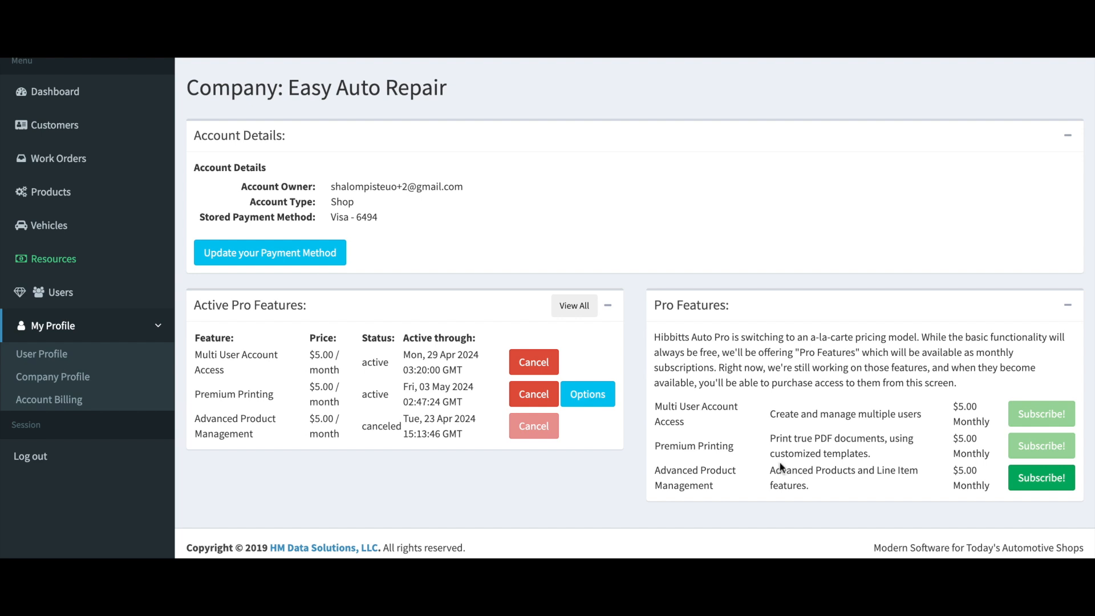
left_click_drag(657, 473, 725, 485)
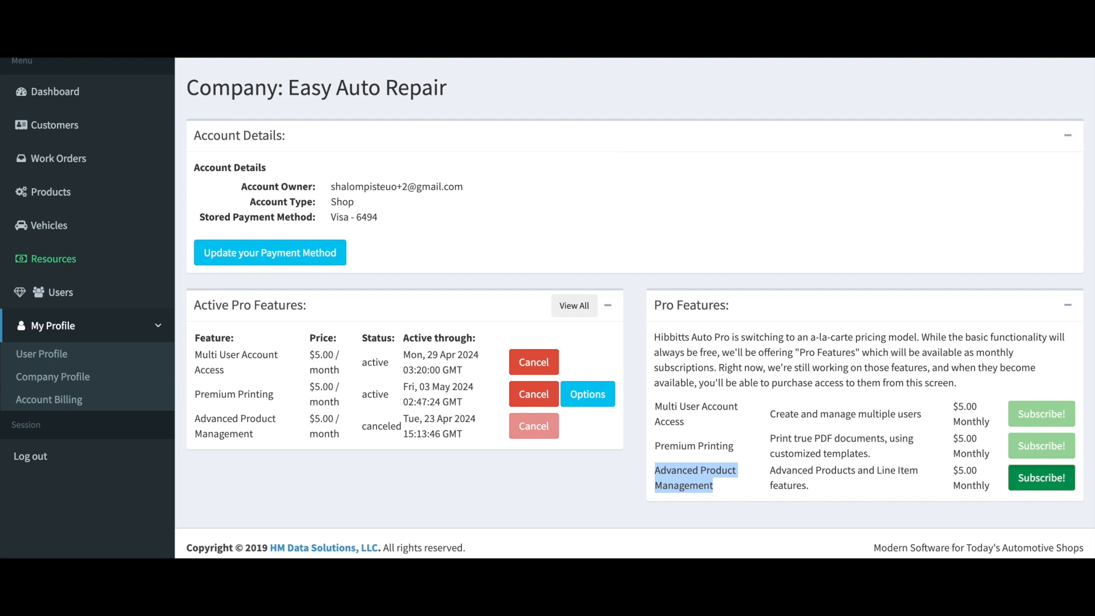
left_click(1041, 478)
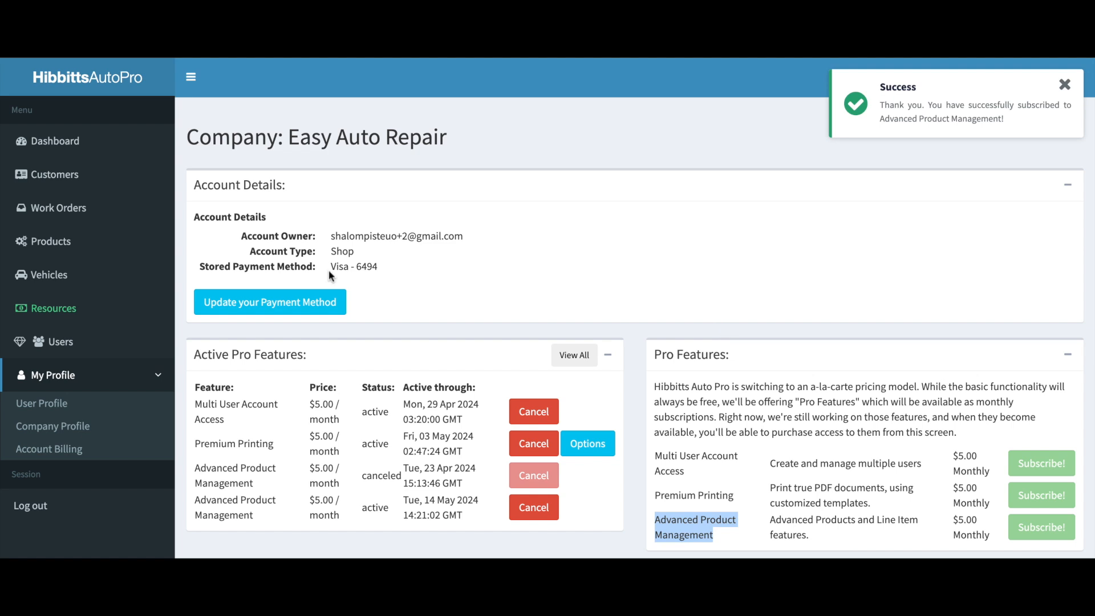
left_click_drag(329, 269, 408, 269)
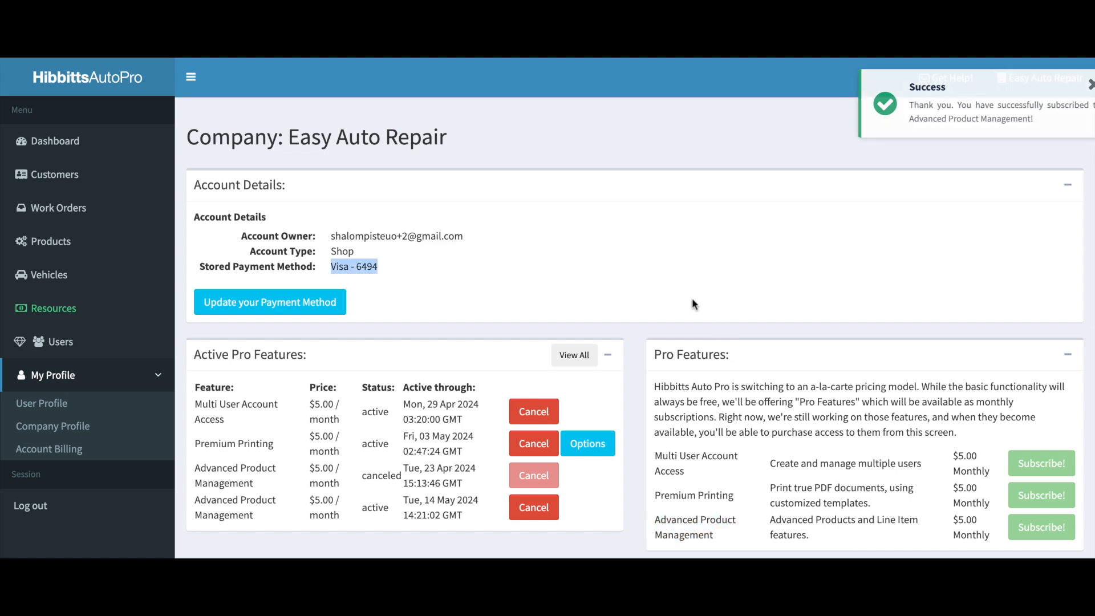
left_click(771, 291)
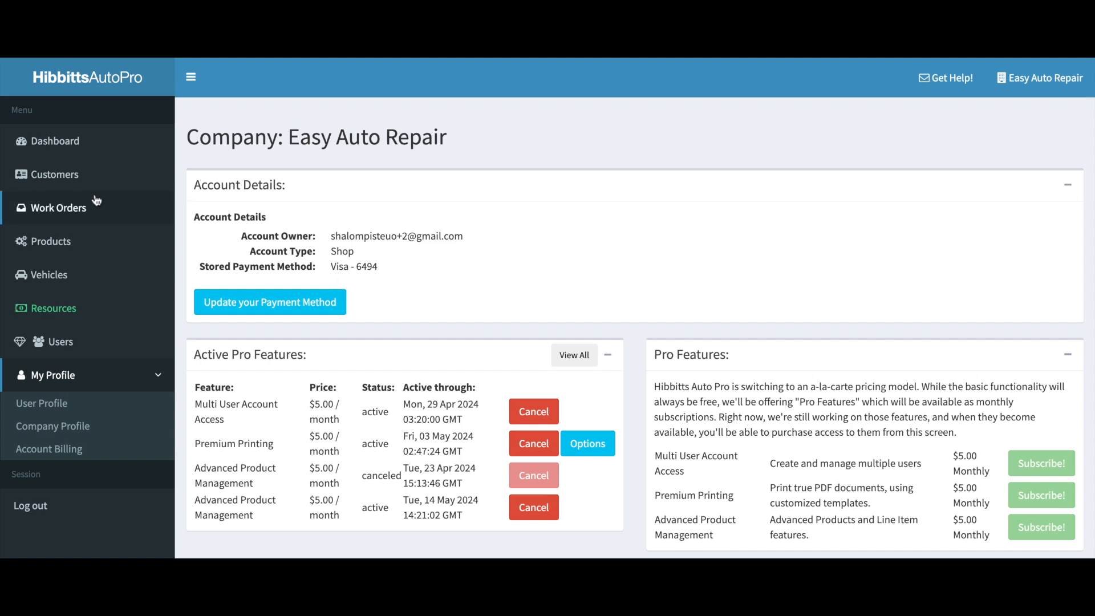
Open the work order with reference ID "testing 1" and move its Test Service #2 line item one place down.
left_click(68, 208)
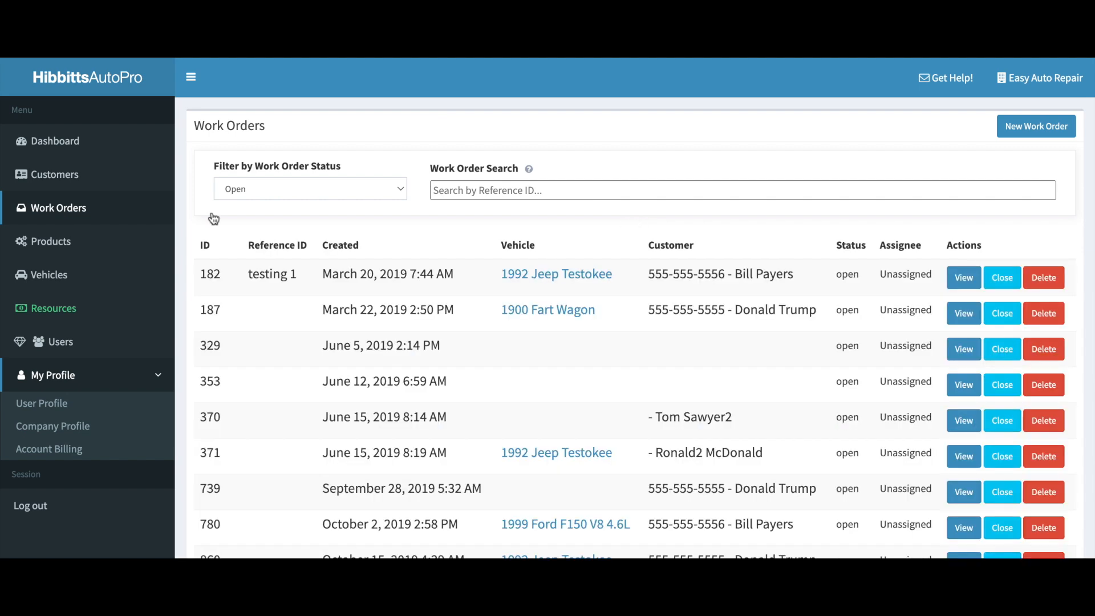
left_click(963, 278)
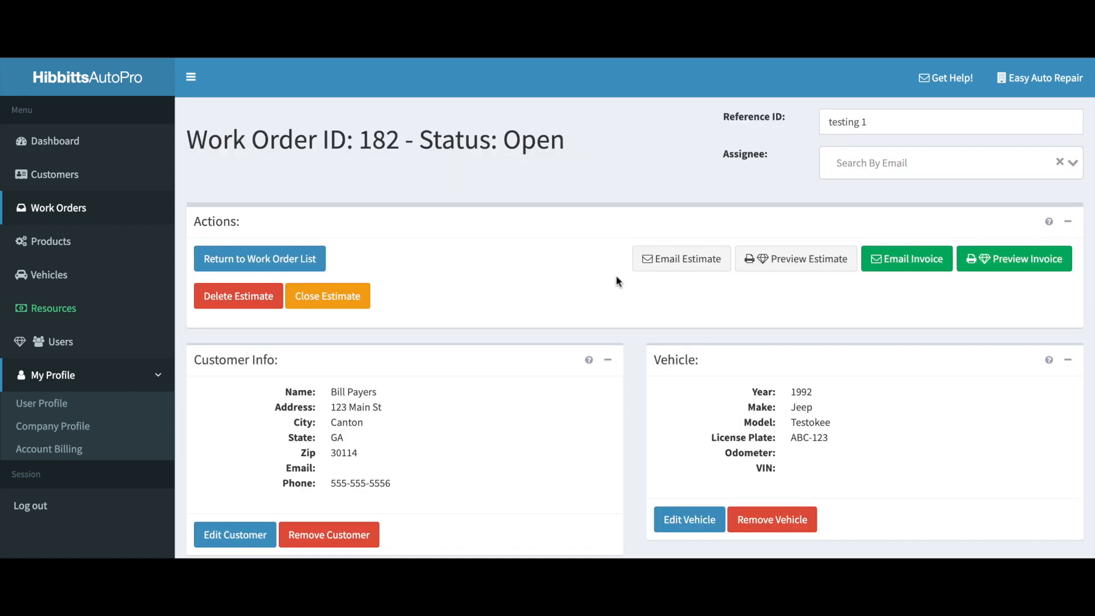
scroll(569, 283, "down", 2)
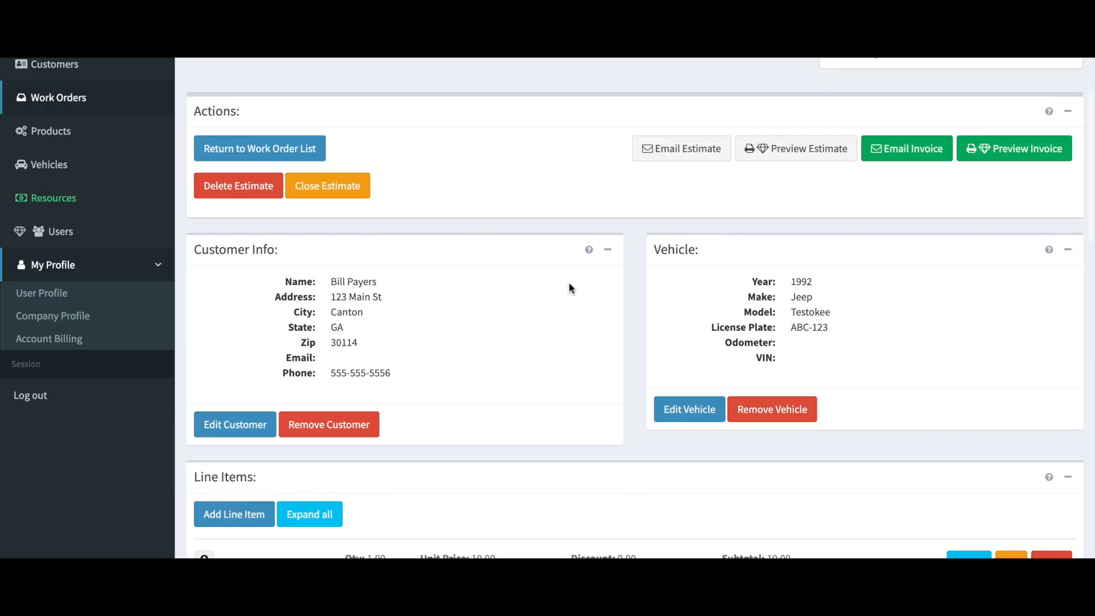
scroll(569, 283, "down", 3)
scroll(635, 308, "down", 1)
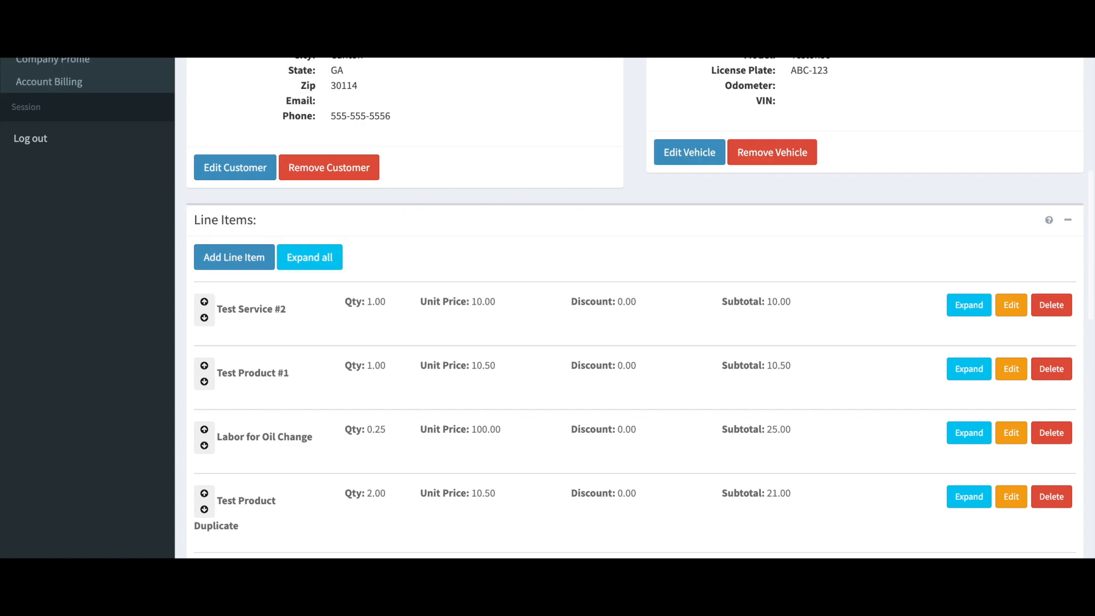
scroll(451, 300, "down", 1)
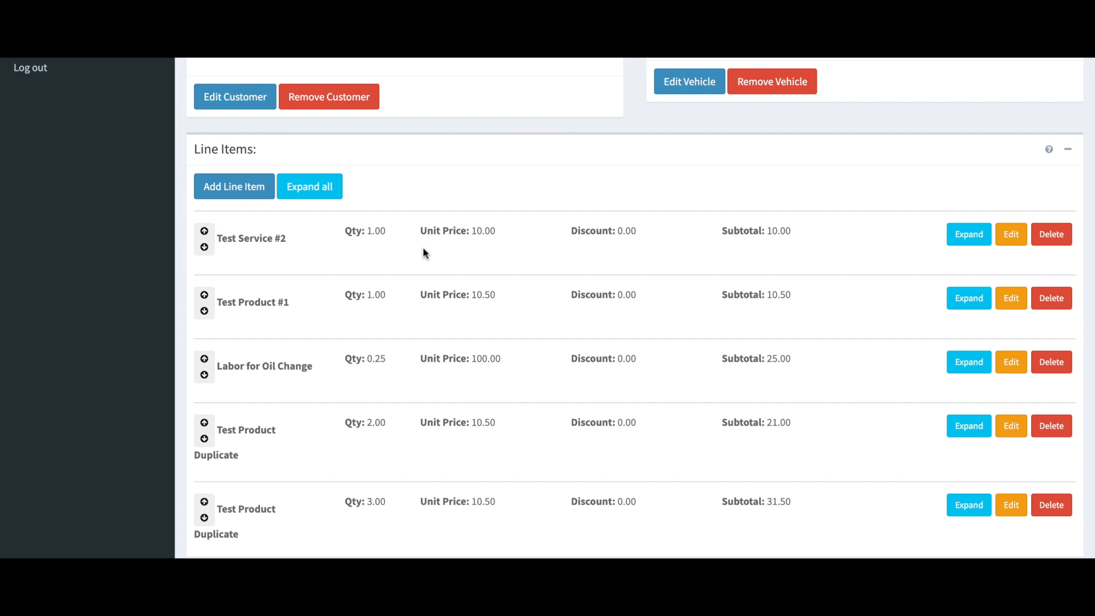
scroll(521, 251, "up", 1)
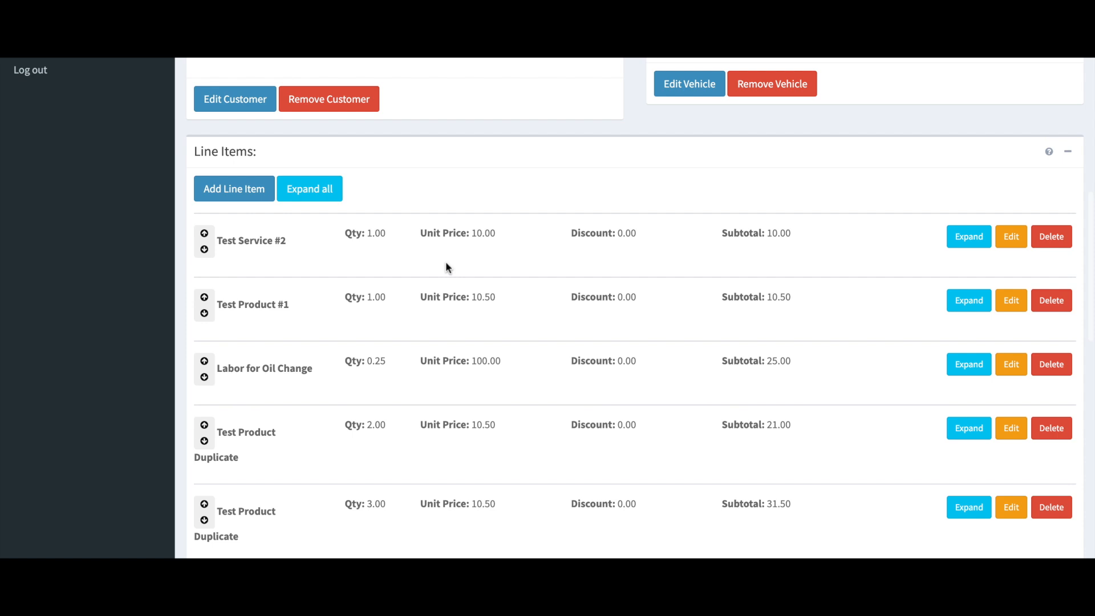
scroll(443, 267, "up", 1)
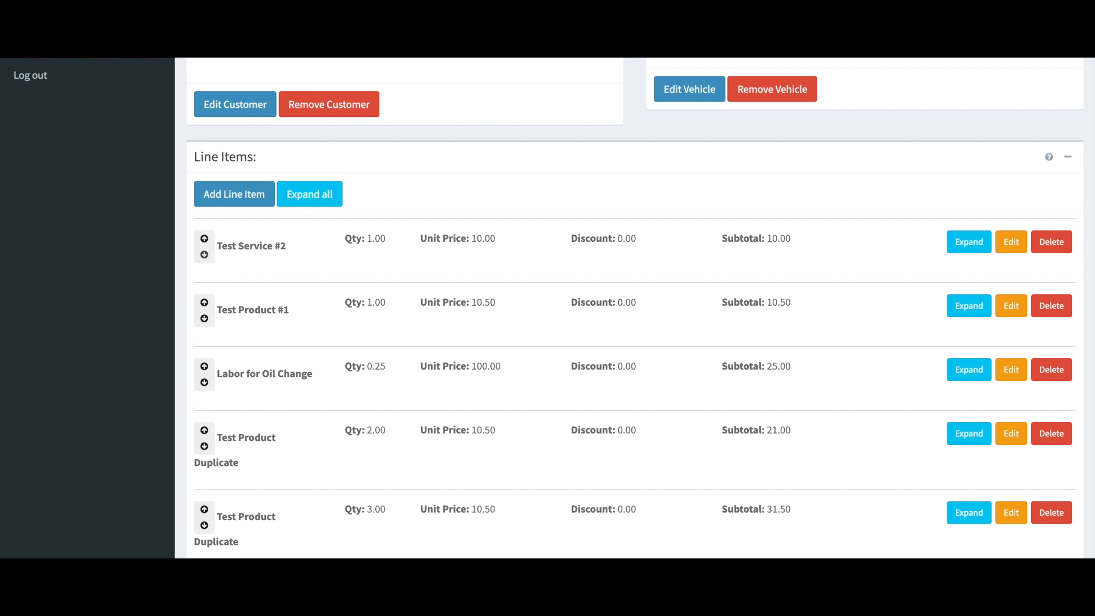
left_click(204, 256)
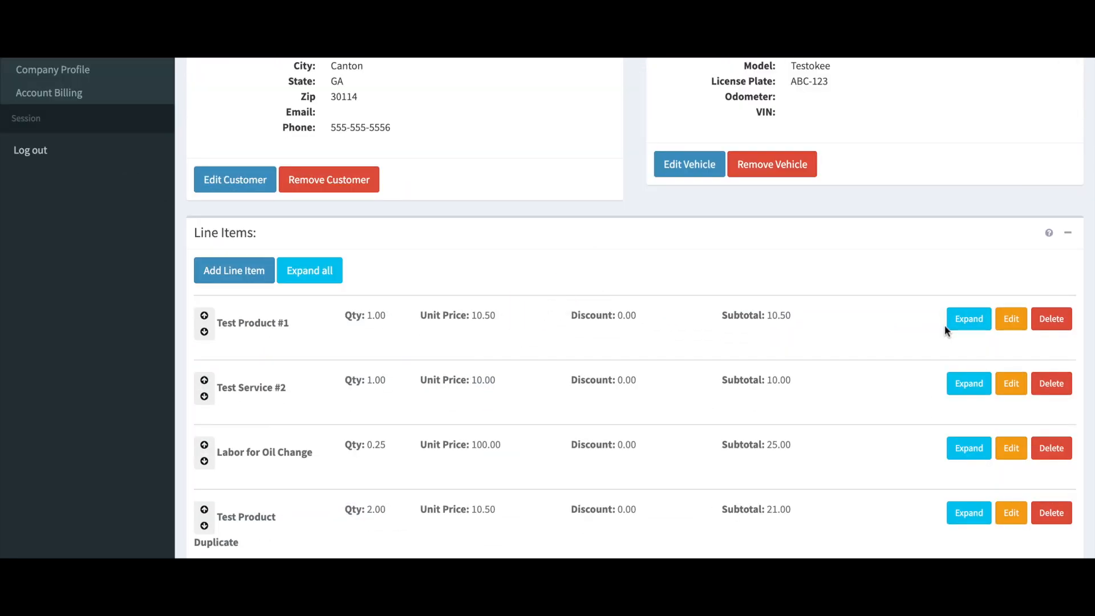
Expand the Test Product #1 line item and open it for editing to examine its part number and supplier fields.
left_click(959, 323)
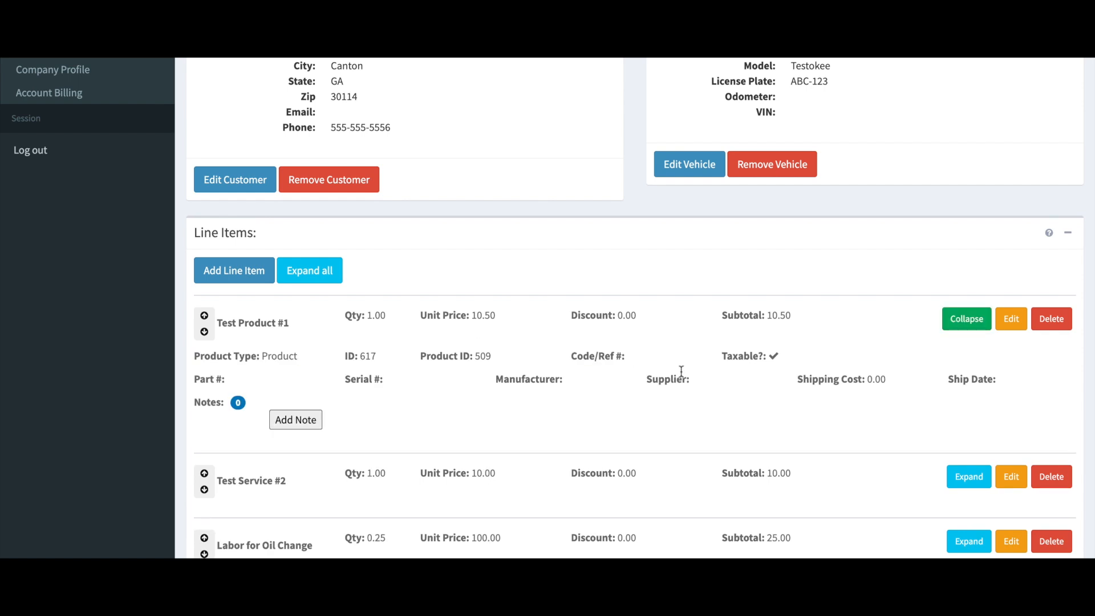
left_click(1012, 320)
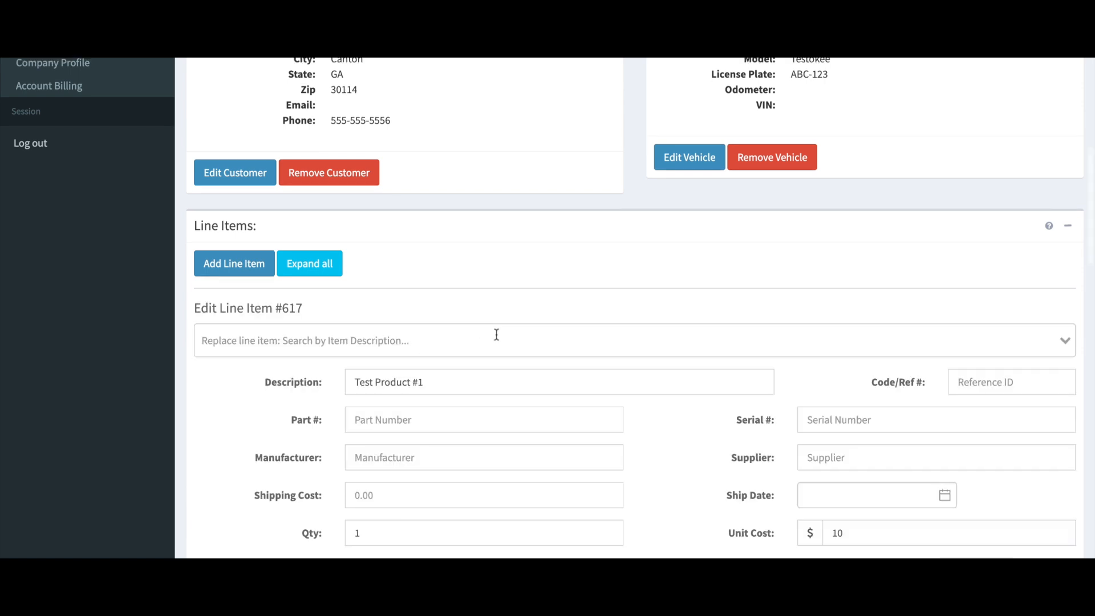
scroll(496, 335, "down", 2)
scroll(496, 335, "down", 2)
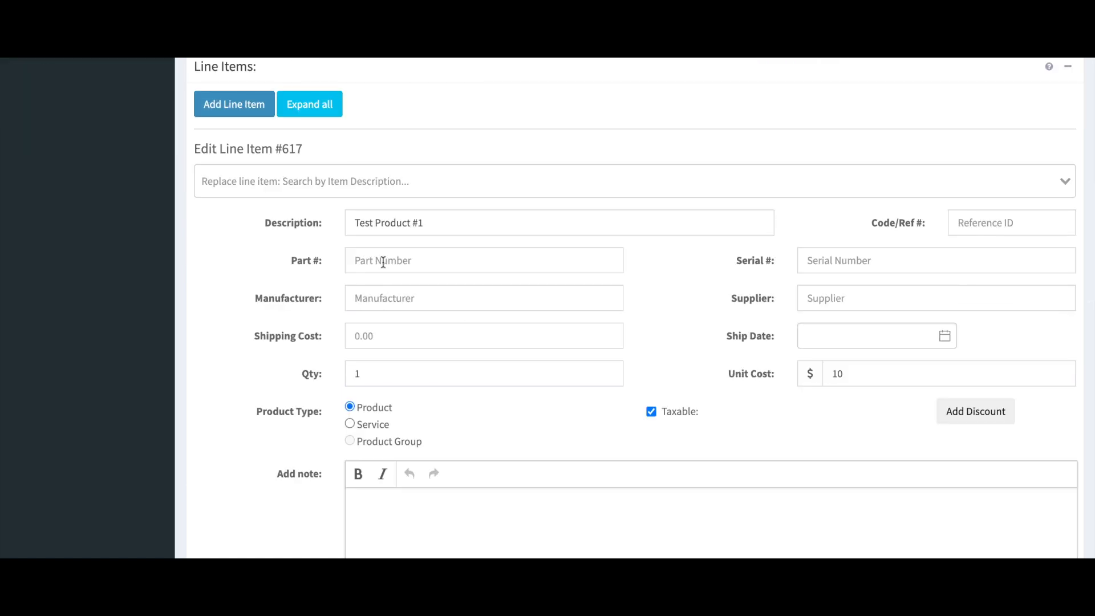
left_click(445, 260)
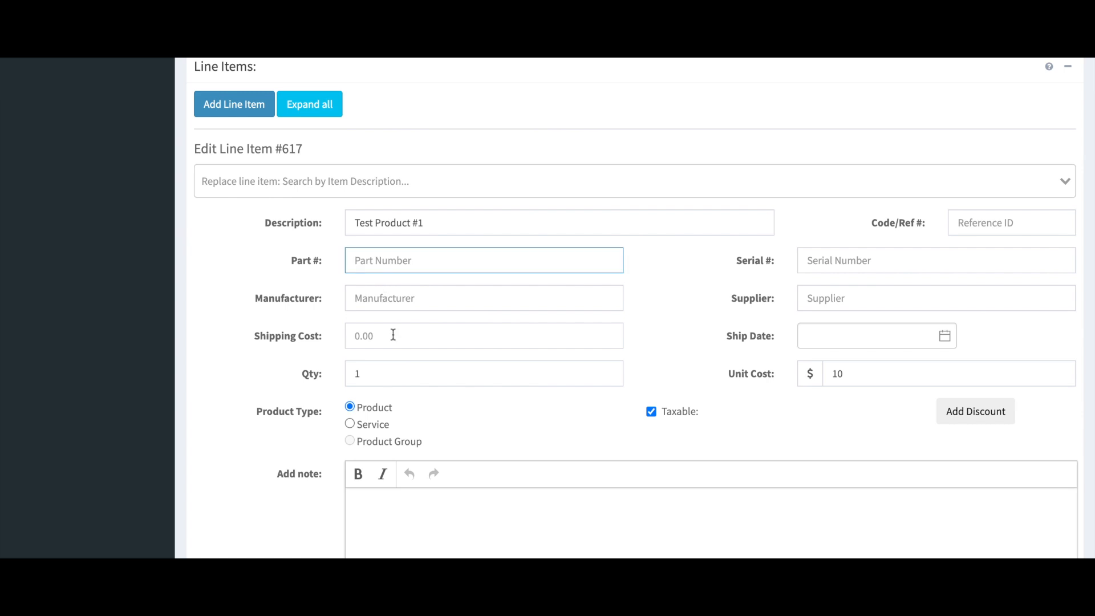
left_click(811, 297)
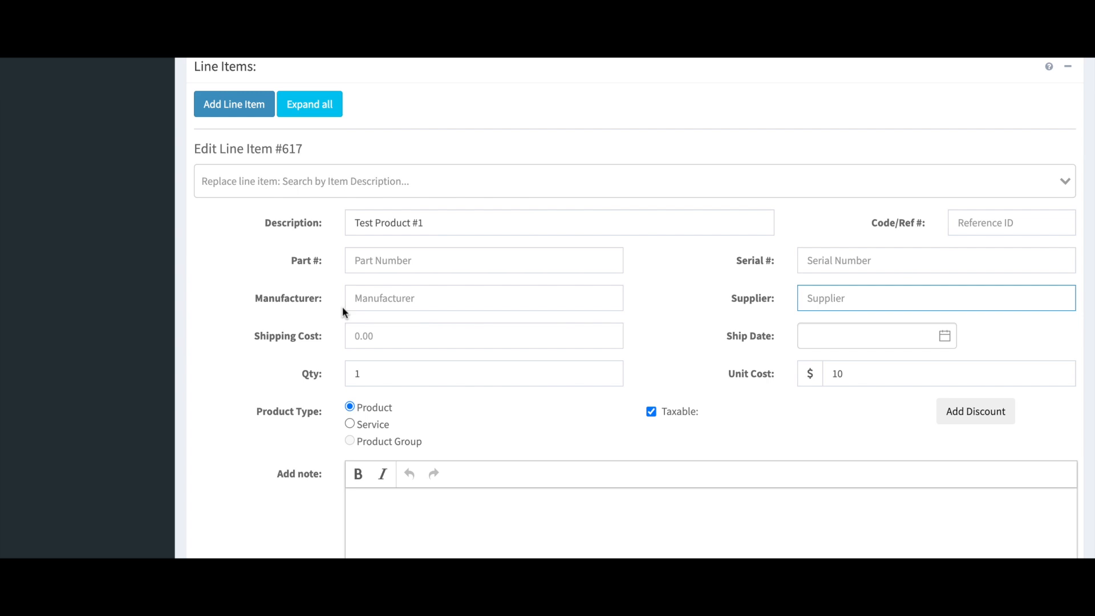
Open the saved products page and examine the product list and the product type filter options.
scroll(342, 311, "up", 1)
scroll(342, 308, "up", 2)
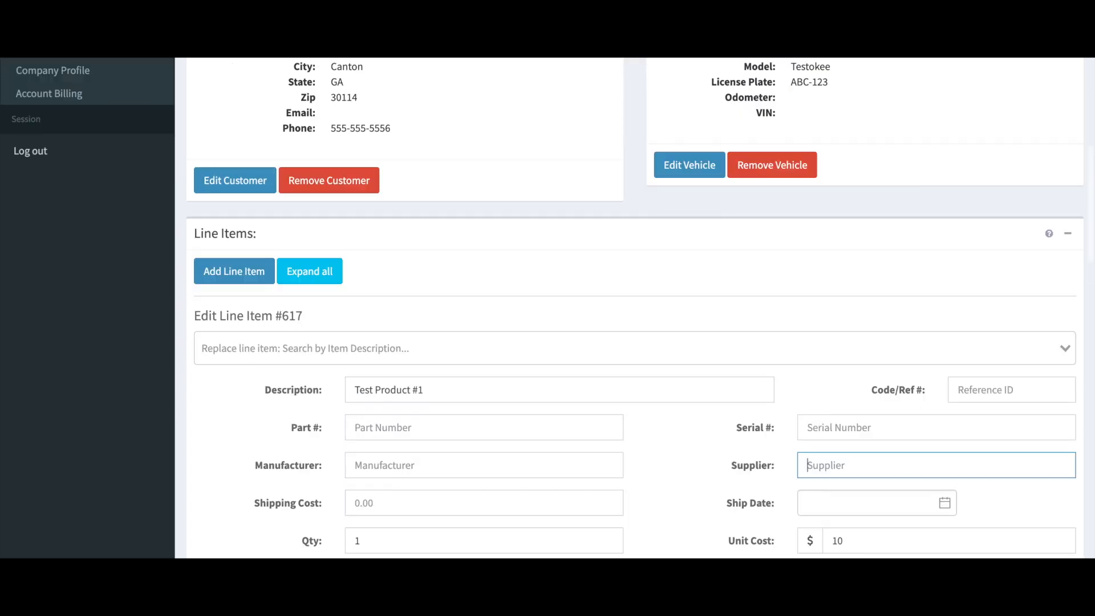
scroll(342, 308, "up", 2)
scroll(627, 308, "up", 1)
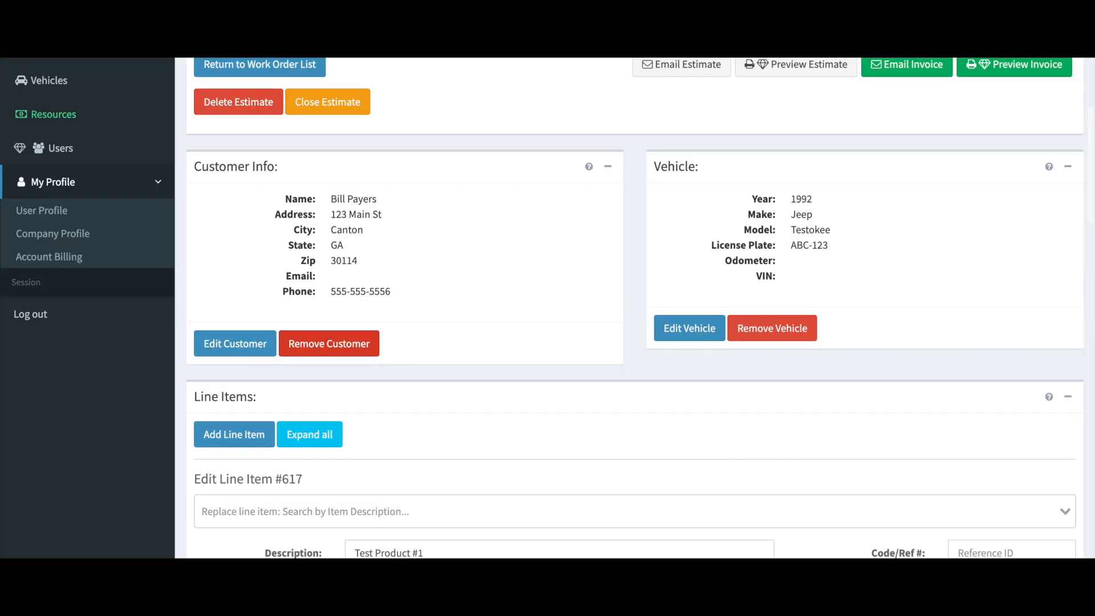
scroll(628, 308, "up", 2)
scroll(627, 308, "up", 1)
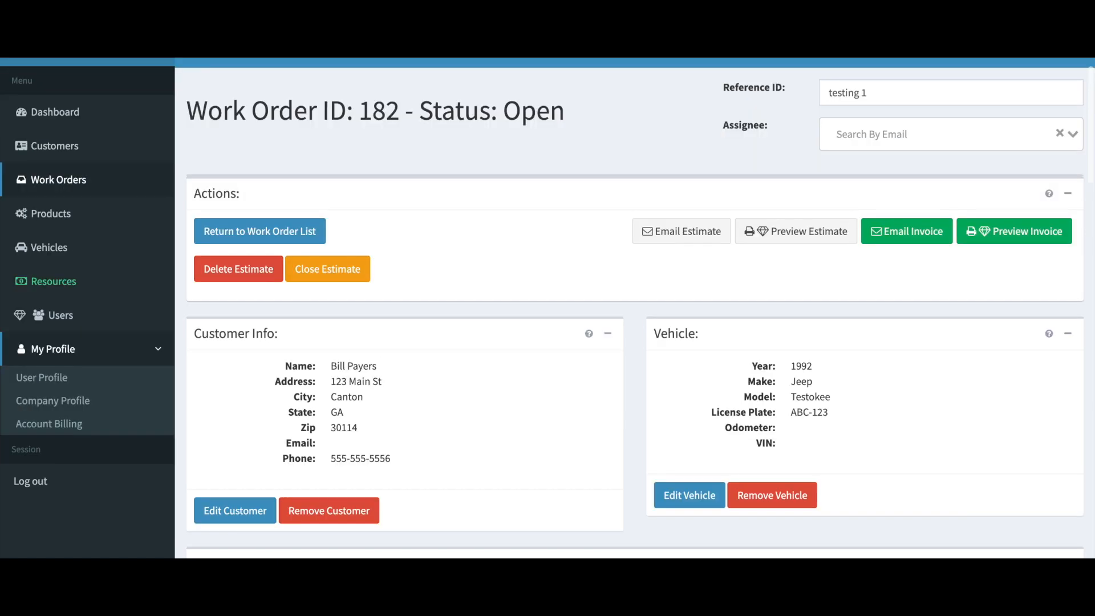
scroll(82, 232, "up", 1)
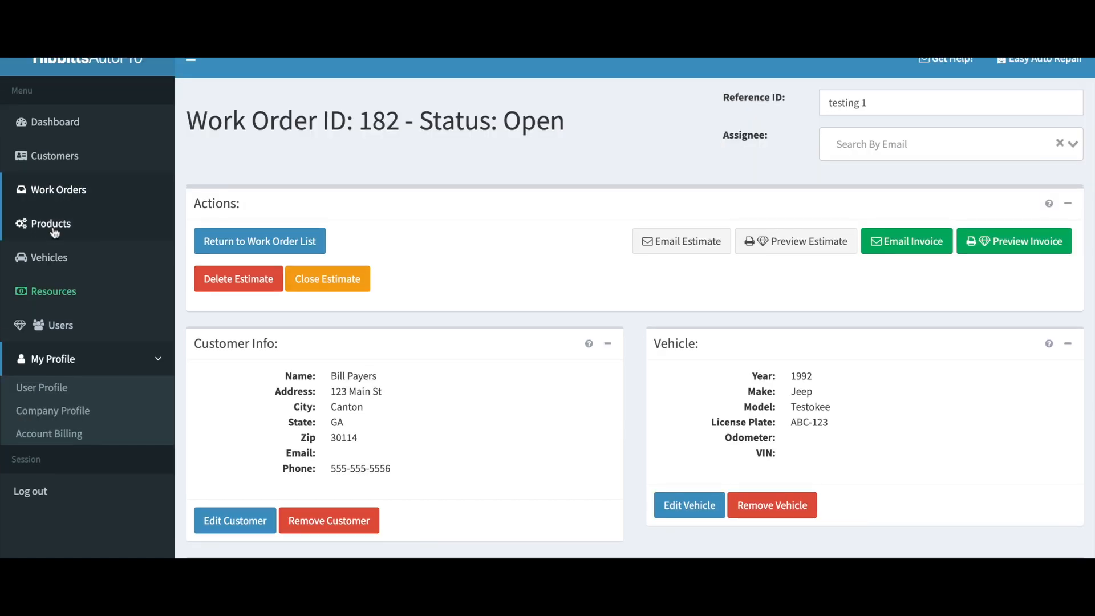
left_click(52, 227)
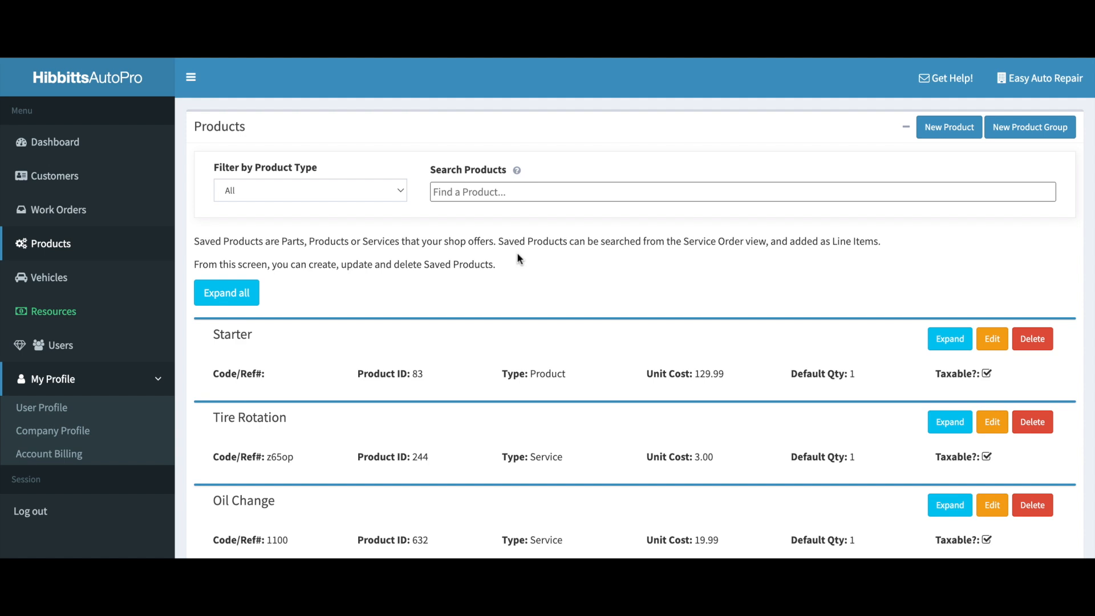
scroll(582, 323, "down", 1)
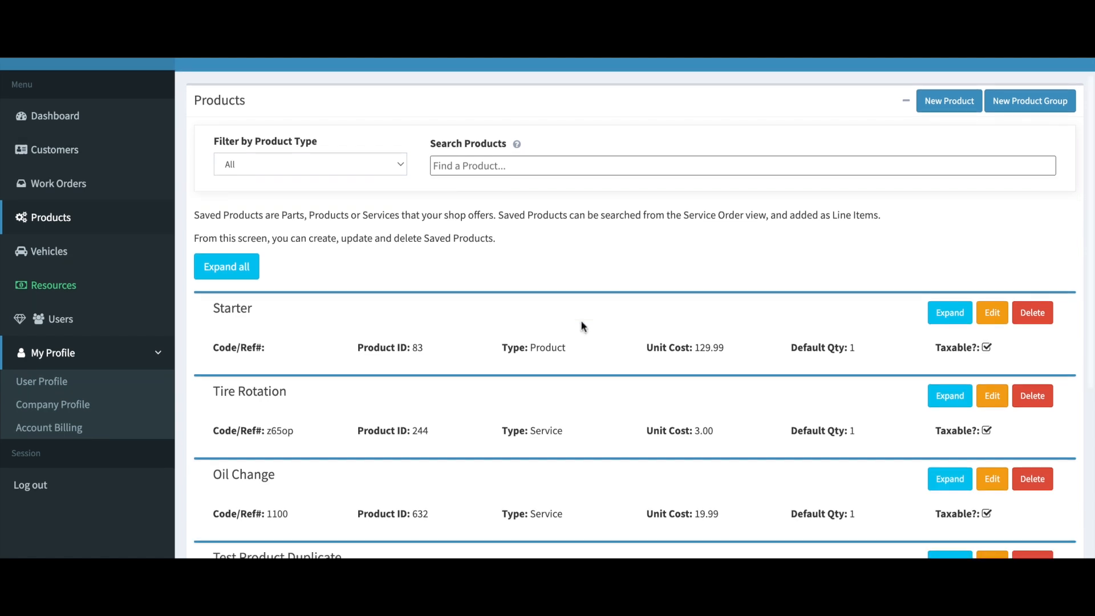
scroll(582, 323, "down", 2)
scroll(582, 323, "down", 2)
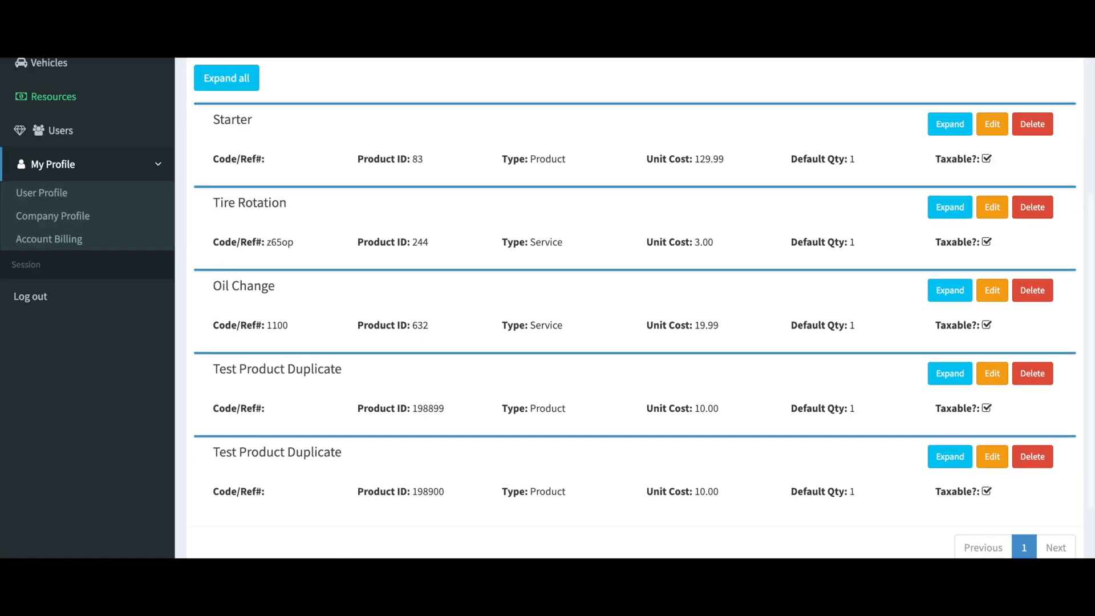
scroll(582, 323, "up", 3)
scroll(581, 323, "up", 1)
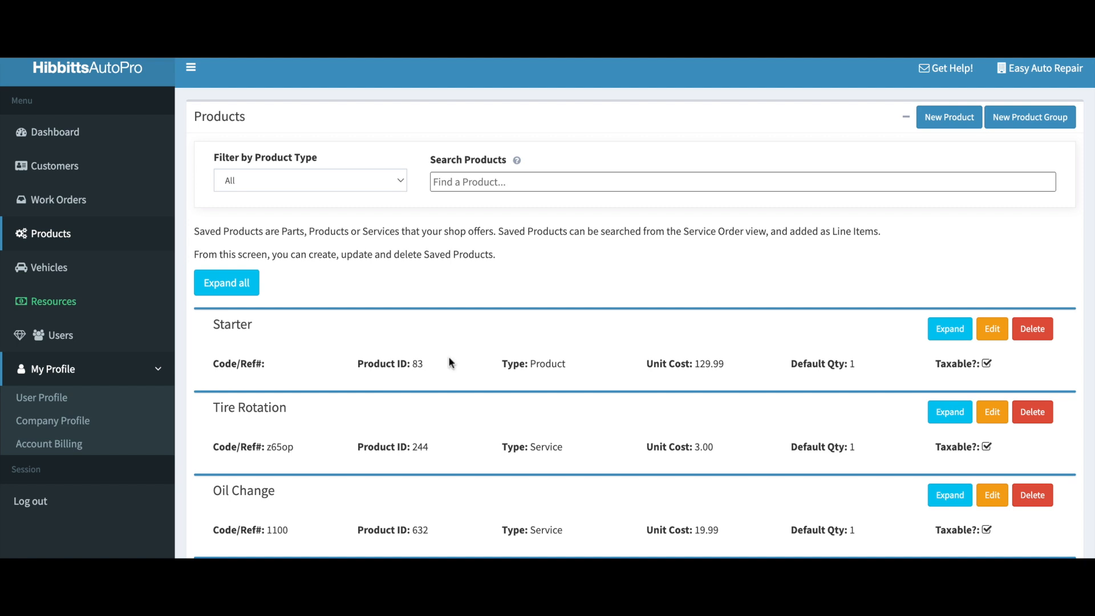
scroll(403, 194, "up", 1)
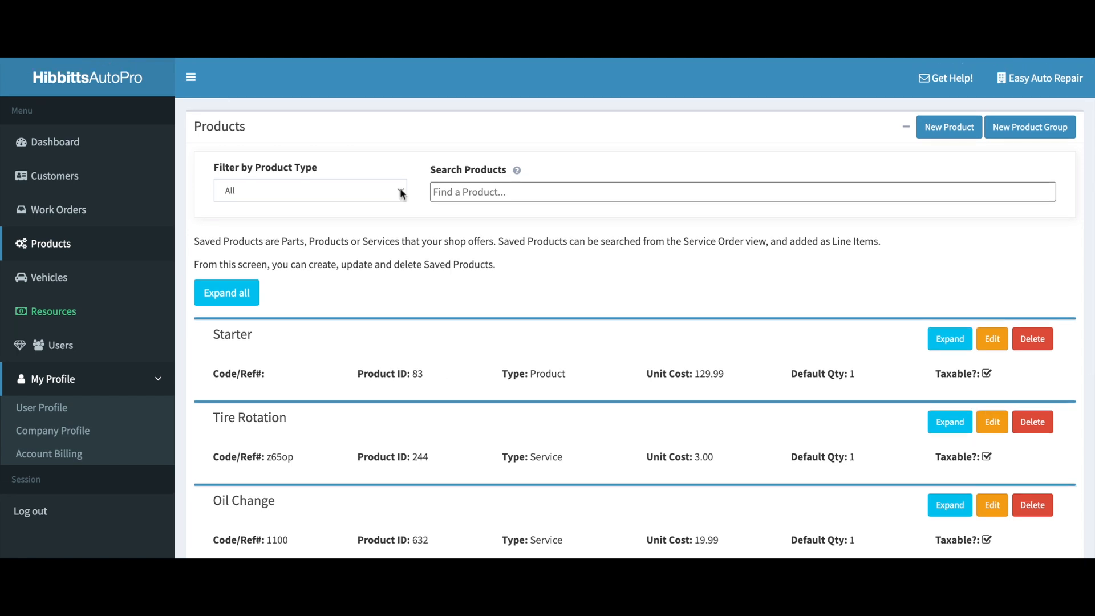
left_click(401, 194)
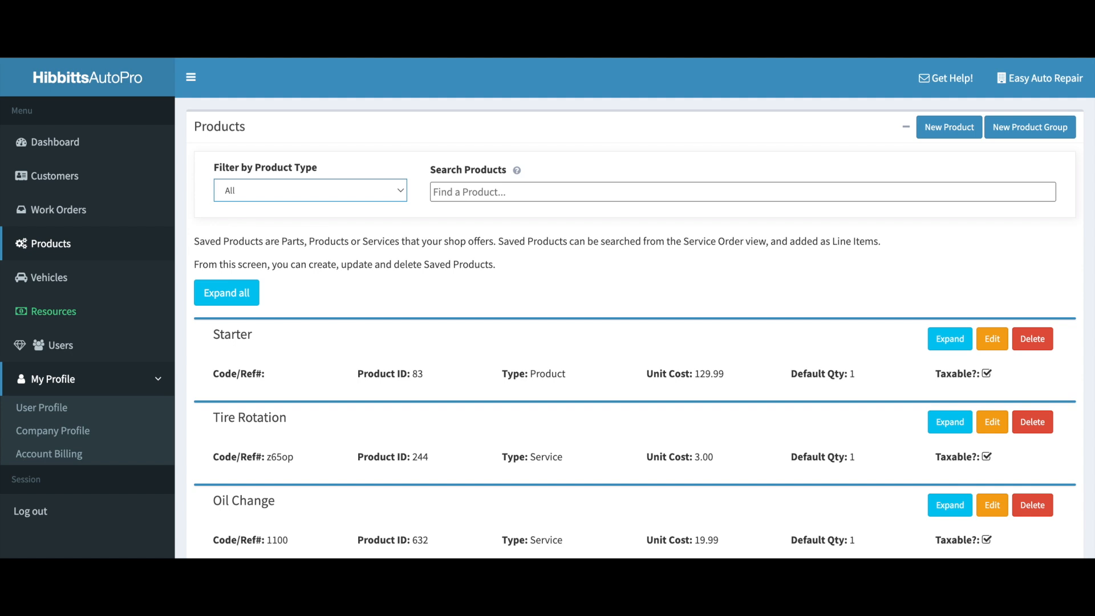
scroll(368, 299, "down", 1)
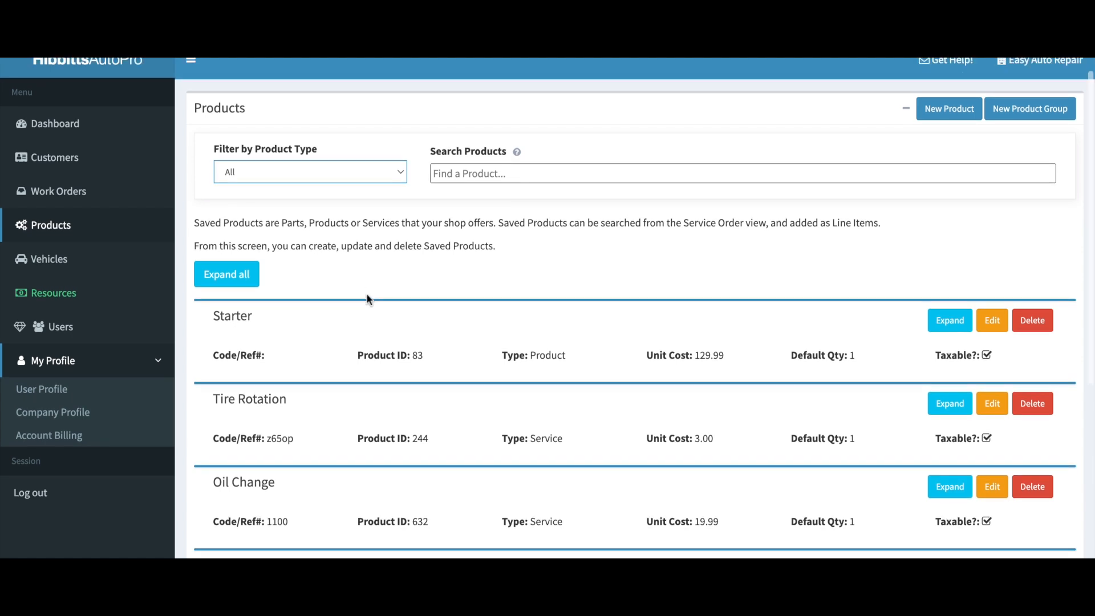
scroll(460, 275, "up", 1)
scroll(459, 275, "down", 3)
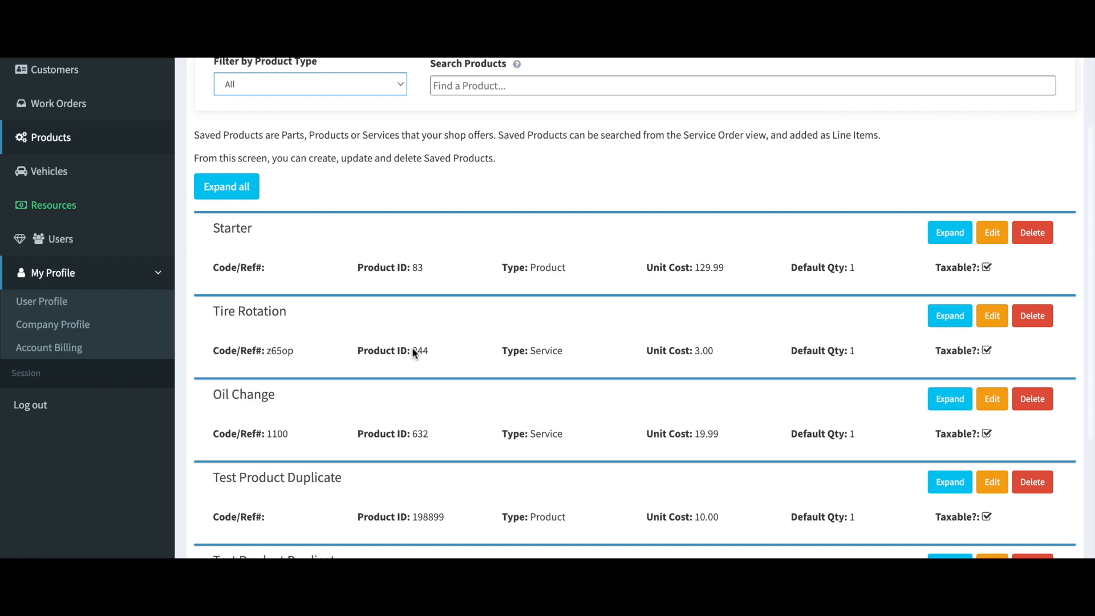
scroll(413, 352, "down", 3)
Save the new Oil Disposal Fee product as a non-taxable service with unit cost 3.00 and default quantity 1.
scroll(372, 328, "up", 5)
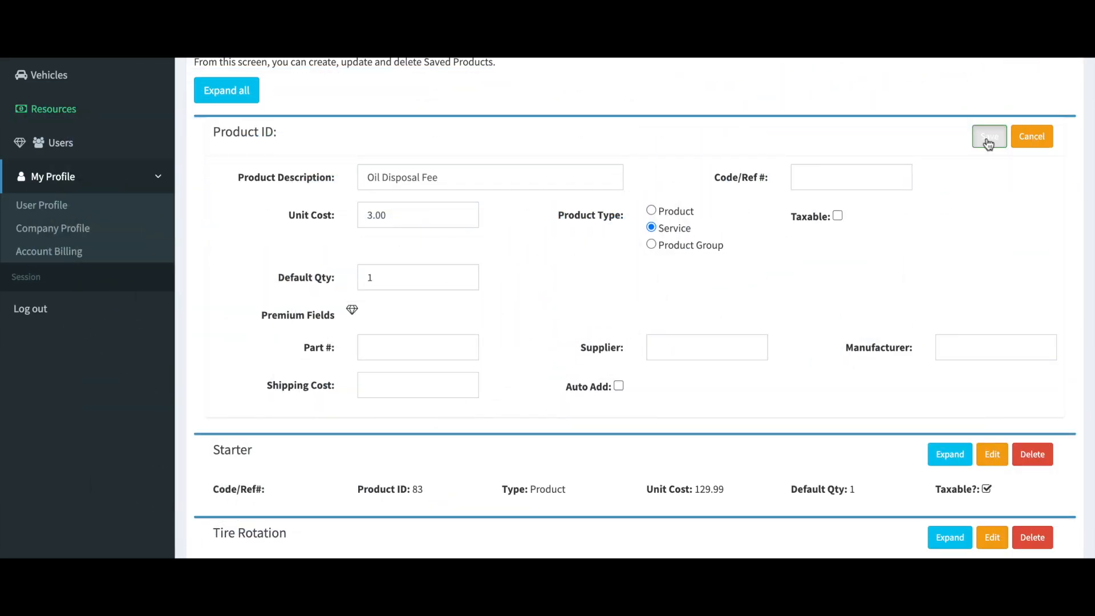
left_click(989, 140)
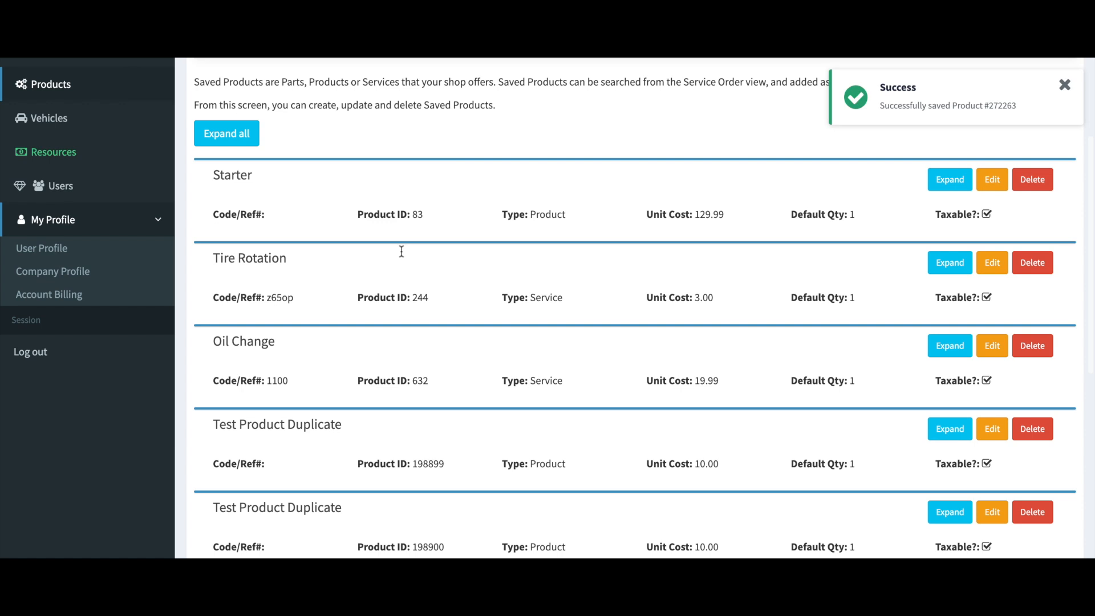
scroll(402, 251, "up", 3)
left_click(1065, 87)
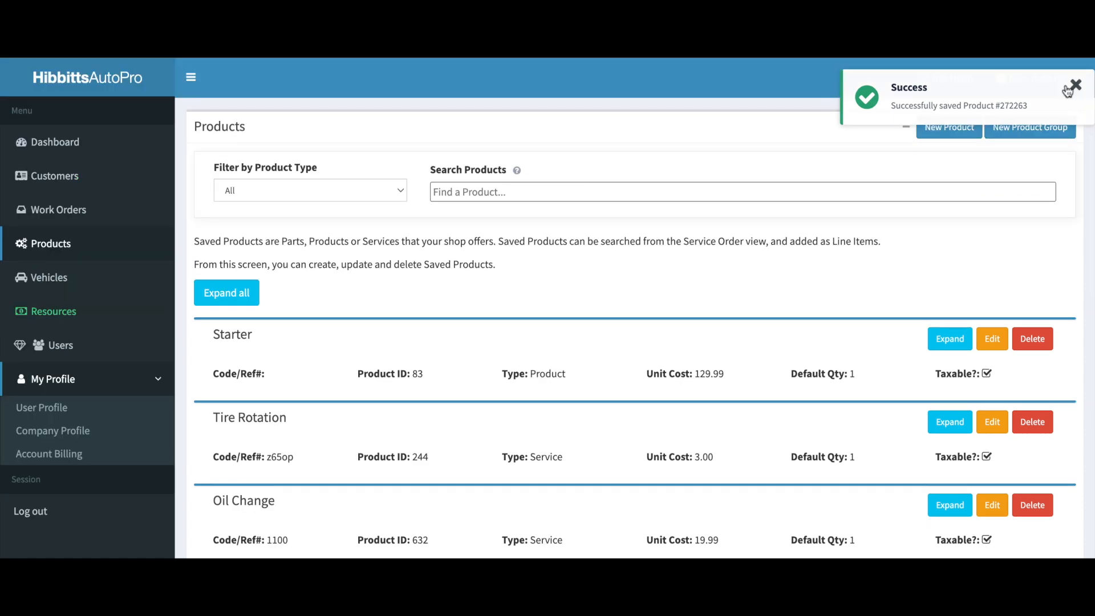
Start a new product group with the description "Oil Change Service Example".
left_click(1029, 132)
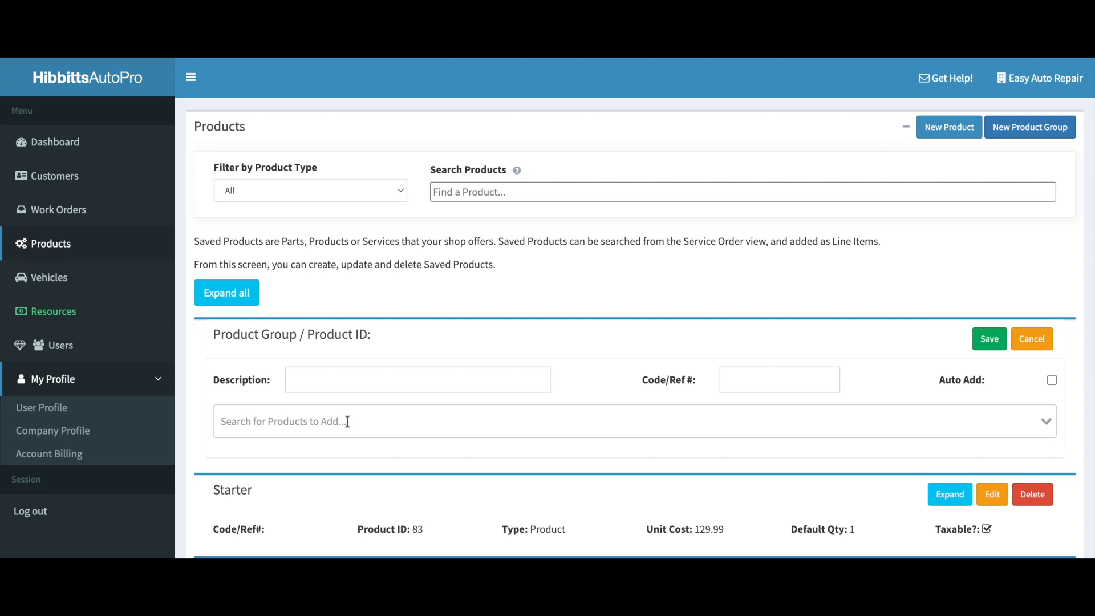
left_click(378, 381)
type("Oil Change Service Example")
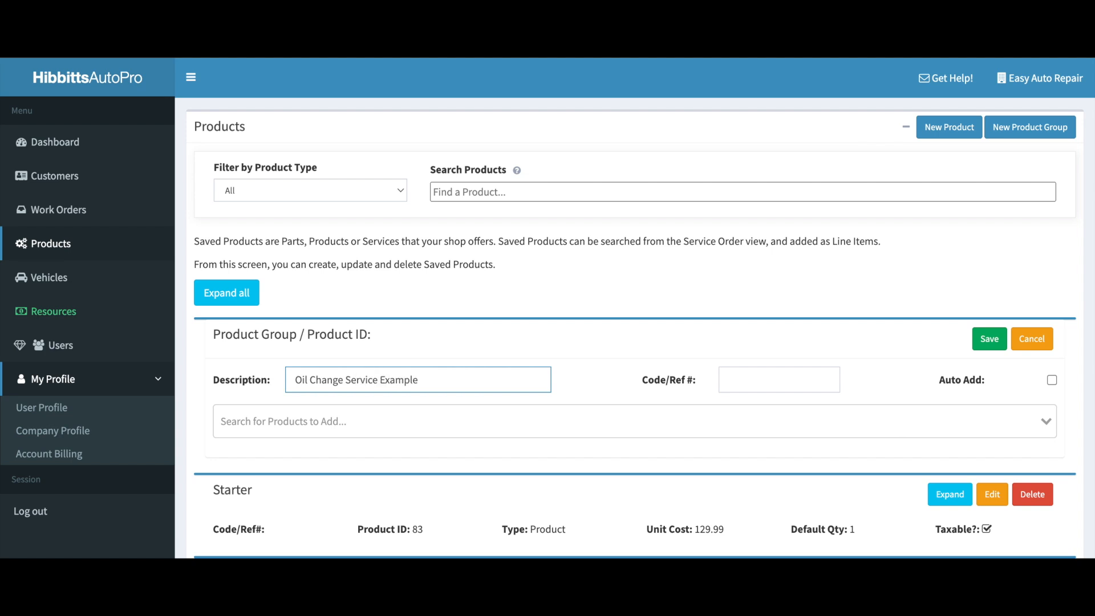
key("Tab")
key("Tab")
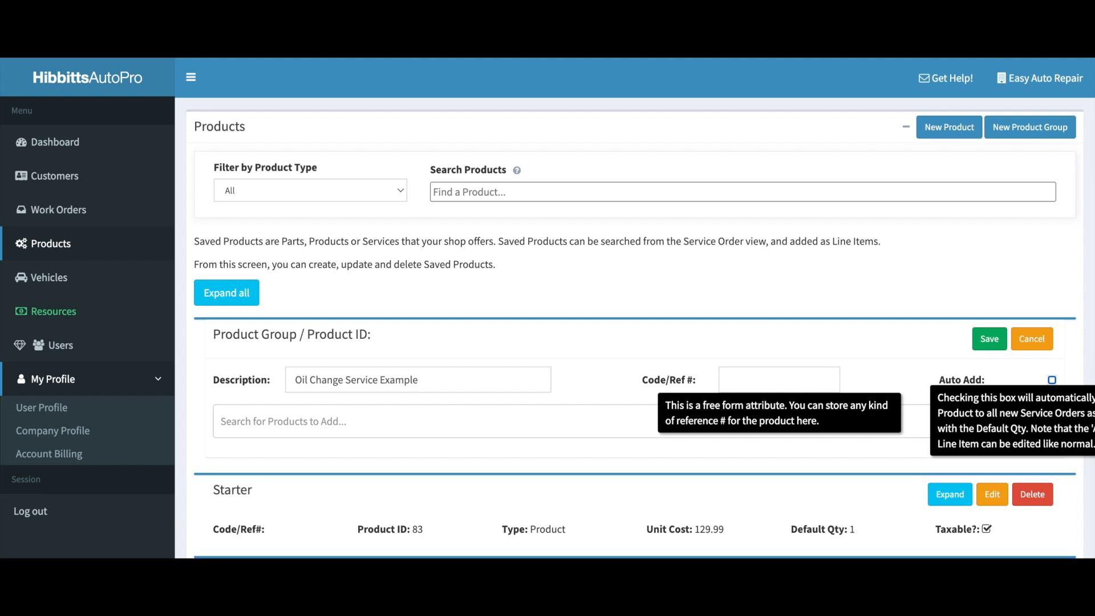
Add the SAE #30 product to the Oil Change Service Example product group.
left_click(385, 414)
type("s")
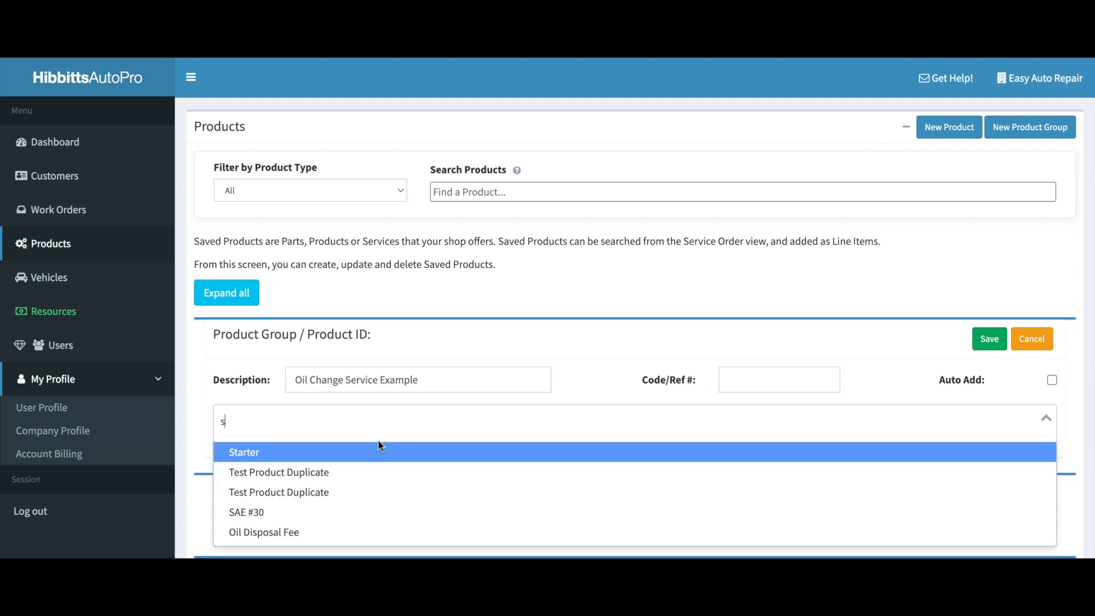
left_click(293, 518)
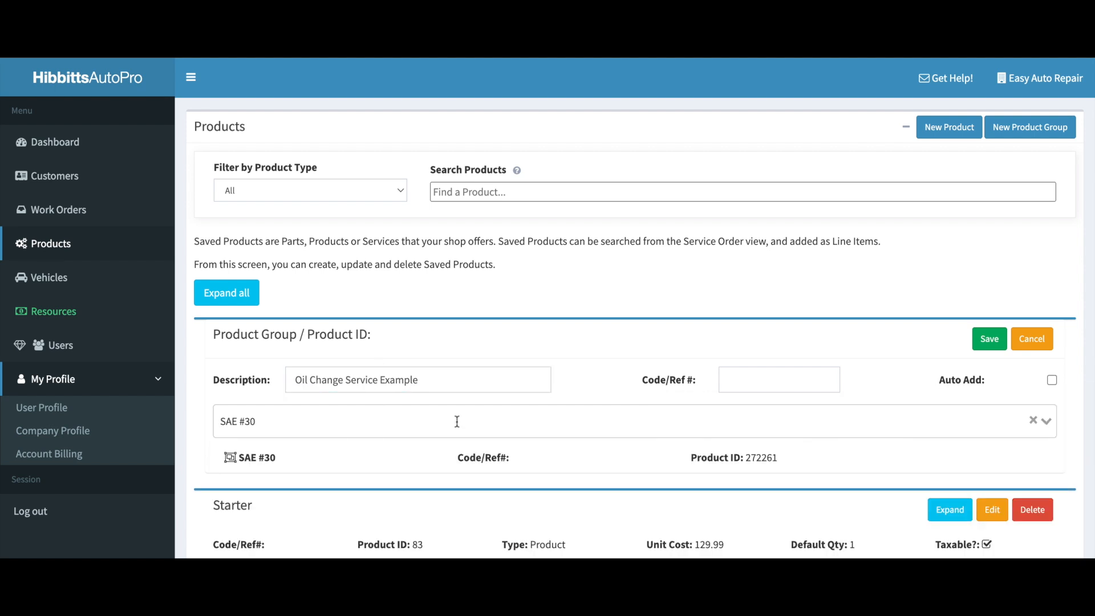
mouse_move(781, 371)
left_click(991, 345)
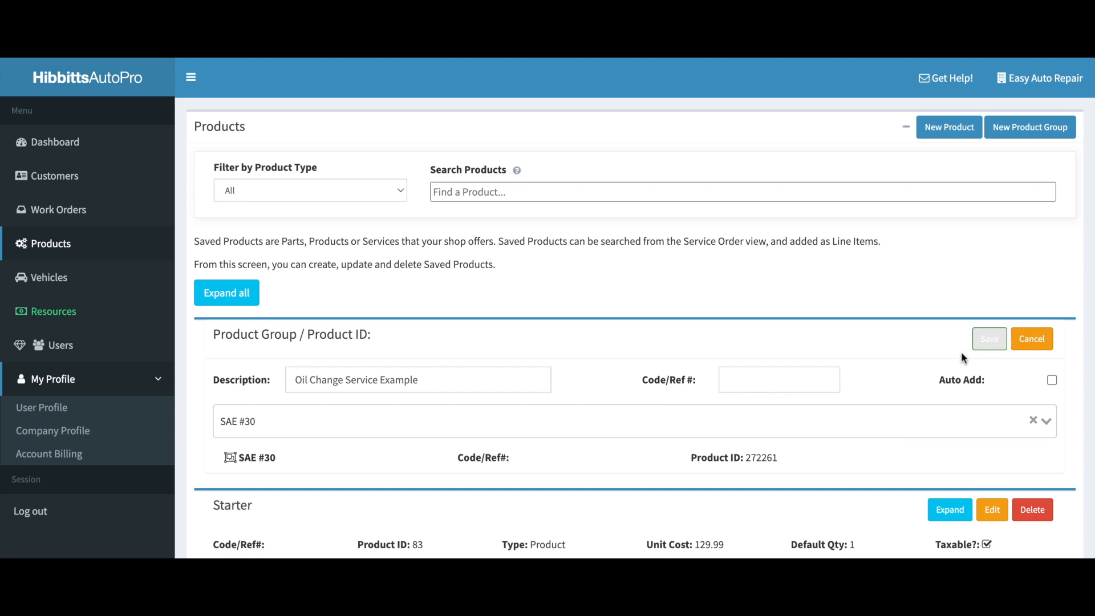
Add Oil Disposal Fee and Oil Filter to the product group and save the group.
left_click(622, 419)
left_click(621, 418)
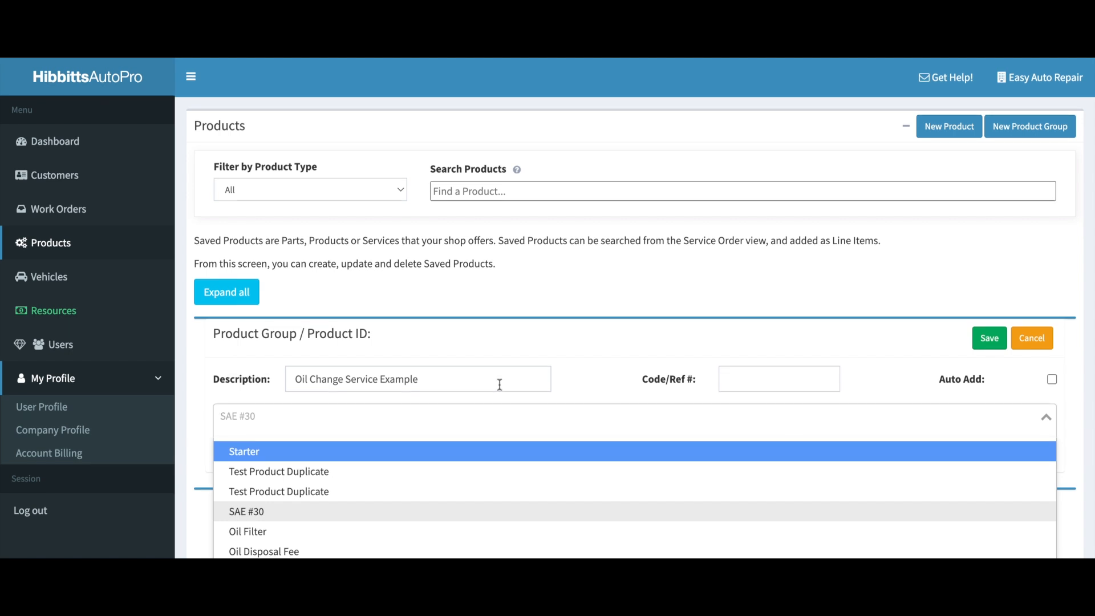
scroll(349, 504, "down", 1)
left_click(350, 503)
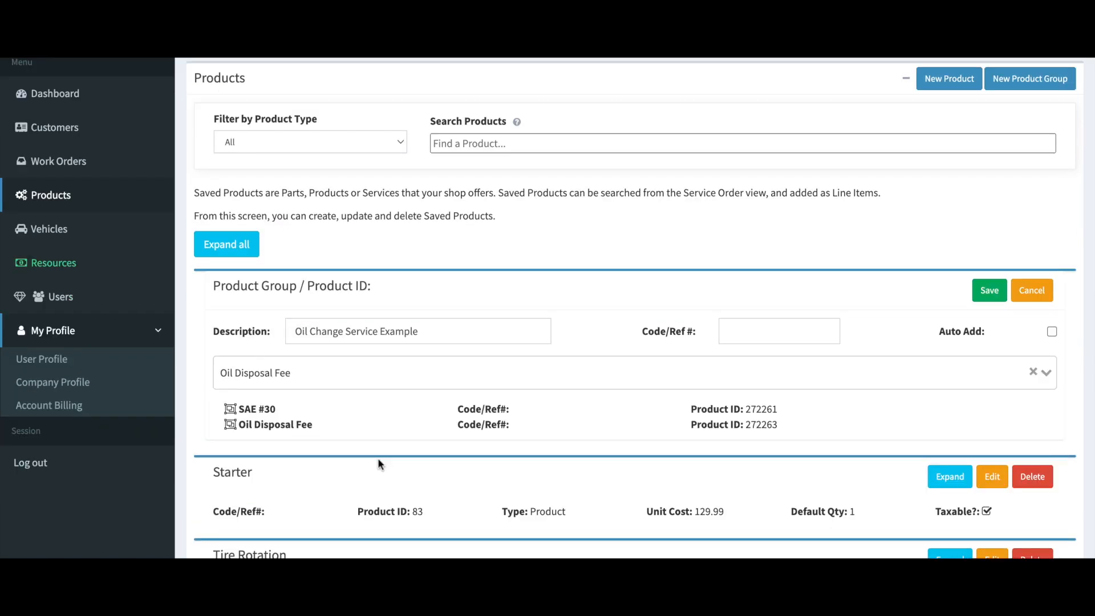
left_click(324, 377)
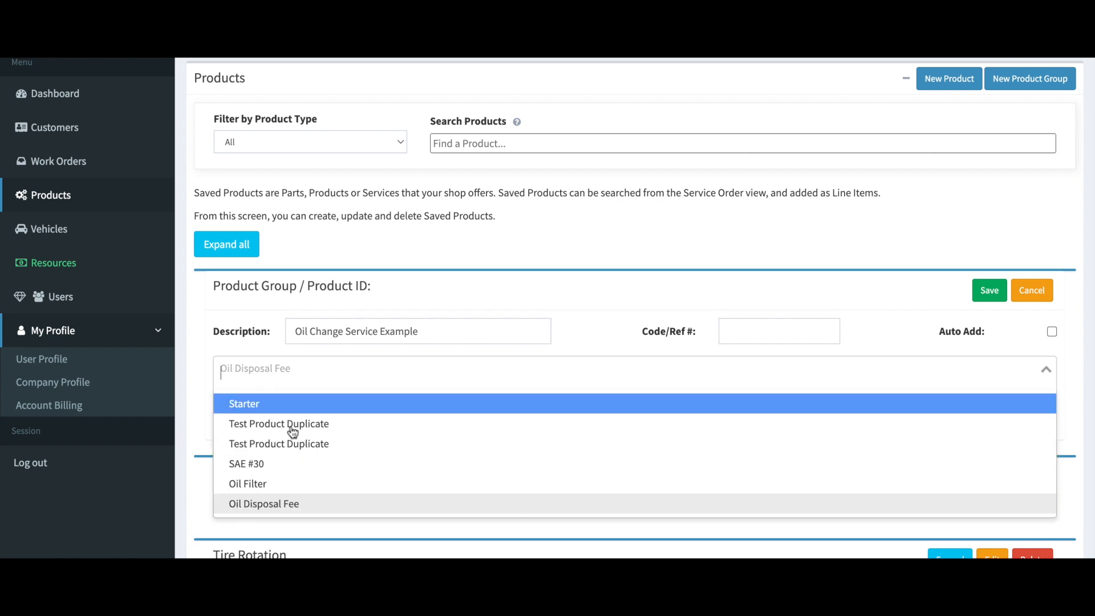
left_click(259, 483)
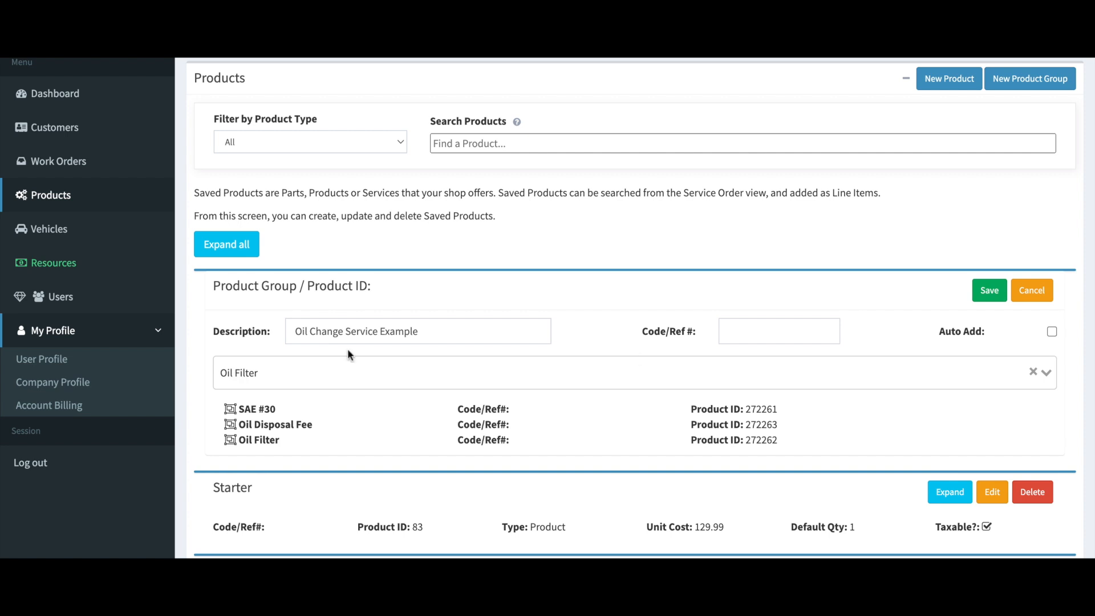
left_click(991, 297)
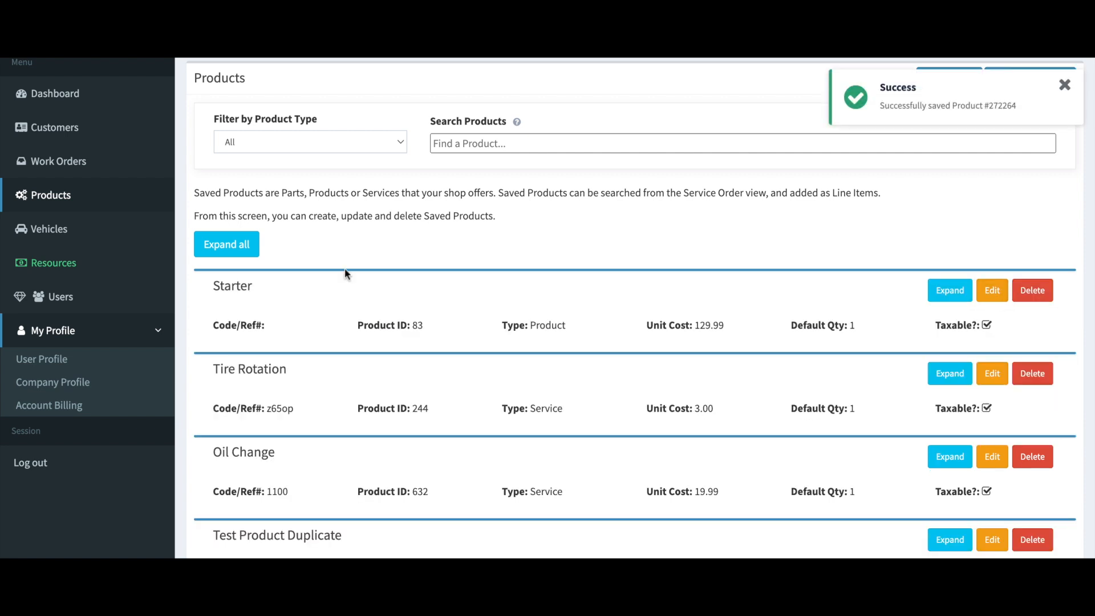
Filter the saved products by the Product Group type and examine the new group's entry.
left_click(395, 146)
left_click(256, 223)
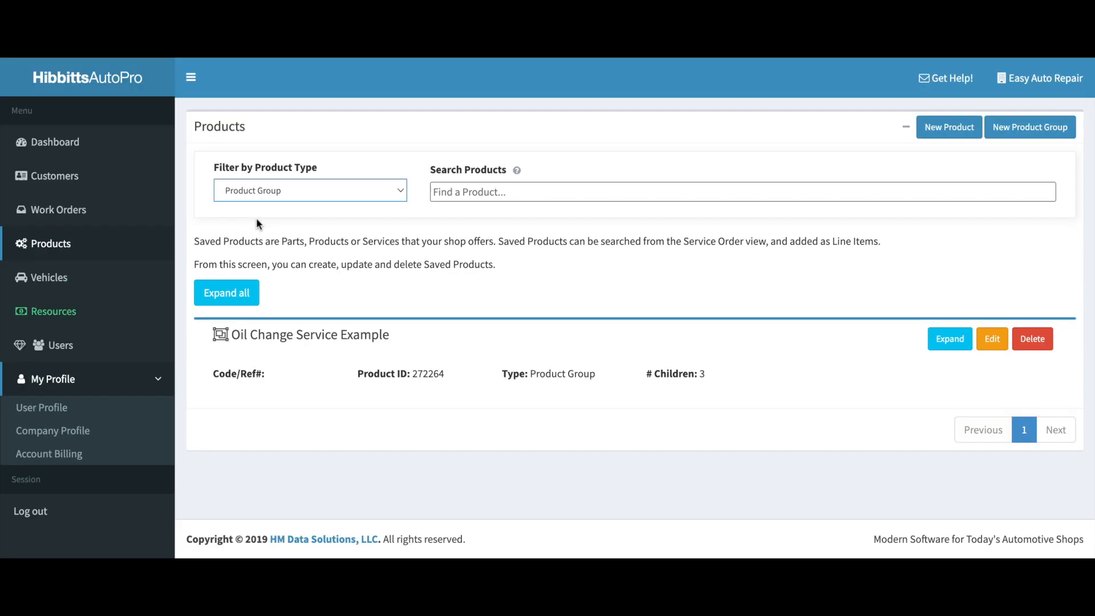
left_click(499, 192)
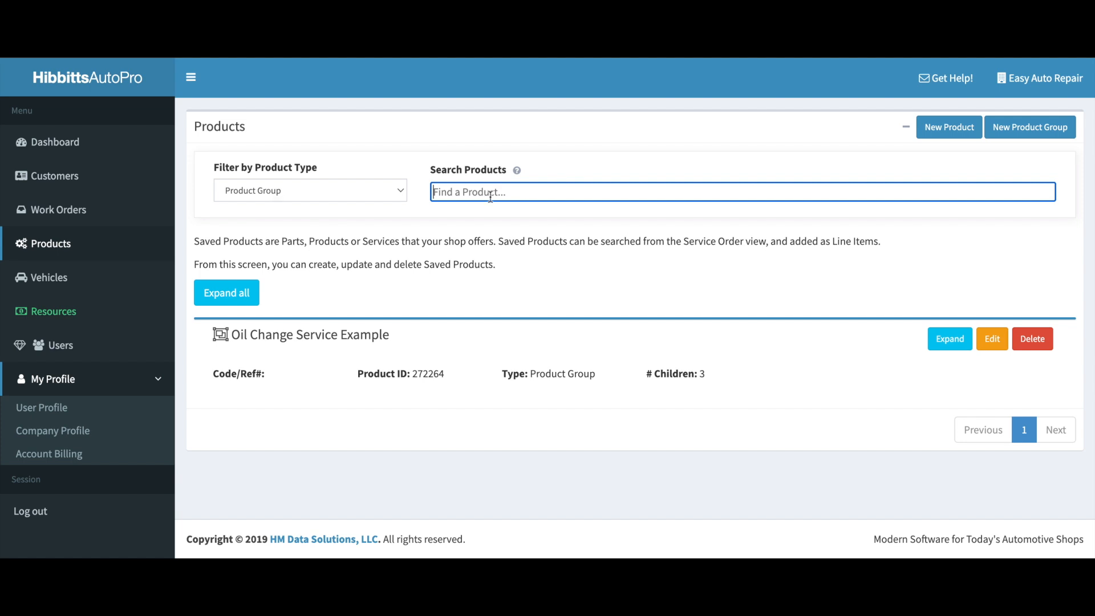
left_click(384, 348)
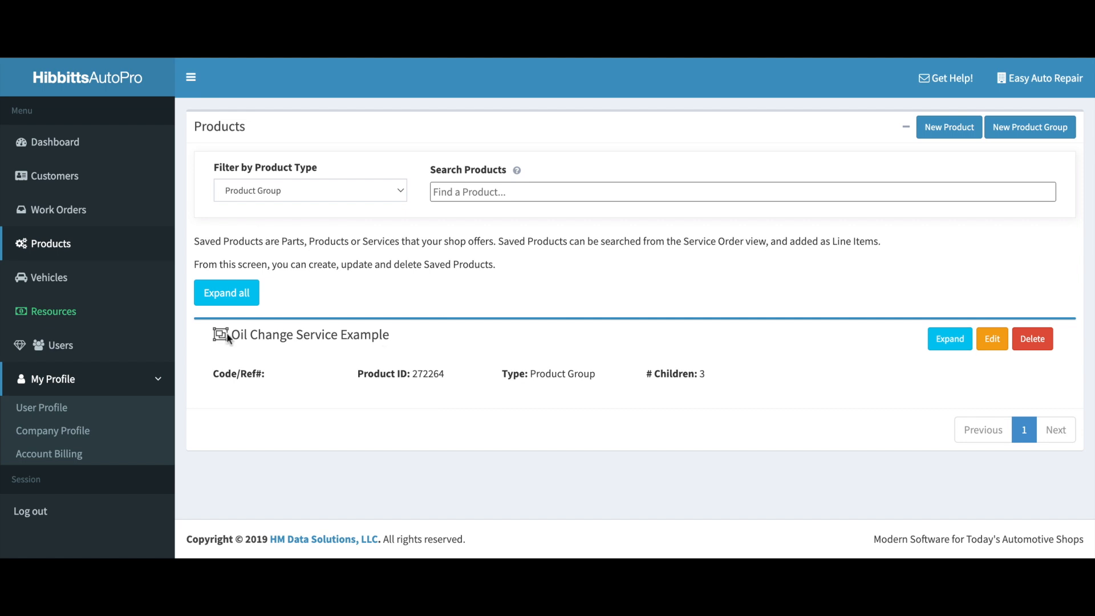
Show all product types again and expand the Oil Change Service Example group to examine its child products.
left_click(374, 191)
left_click(375, 191)
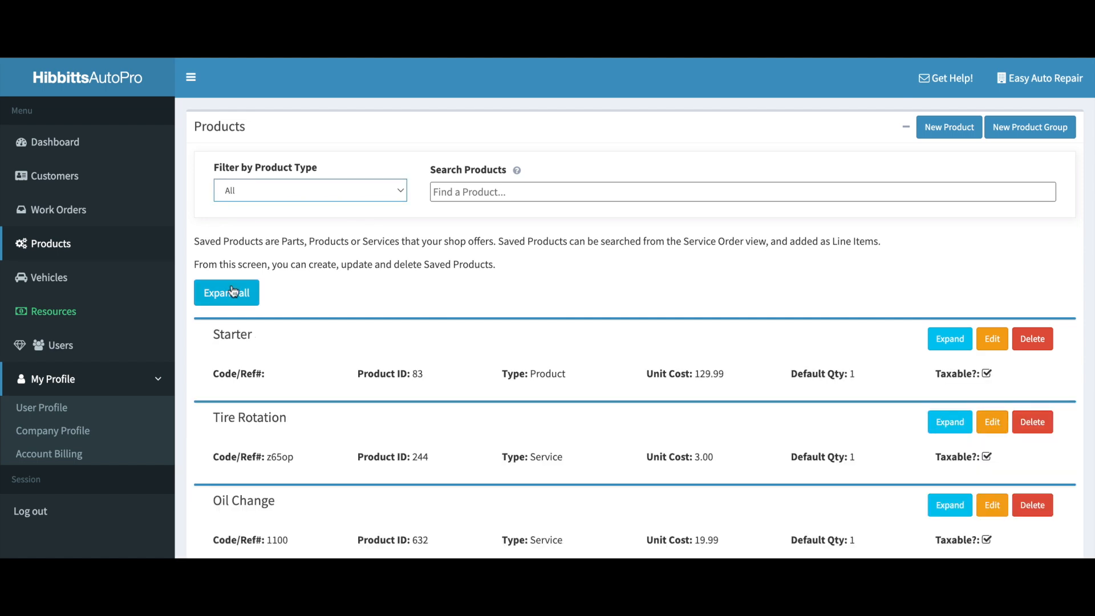
scroll(289, 327, "down", 1)
scroll(289, 328, "down", 5)
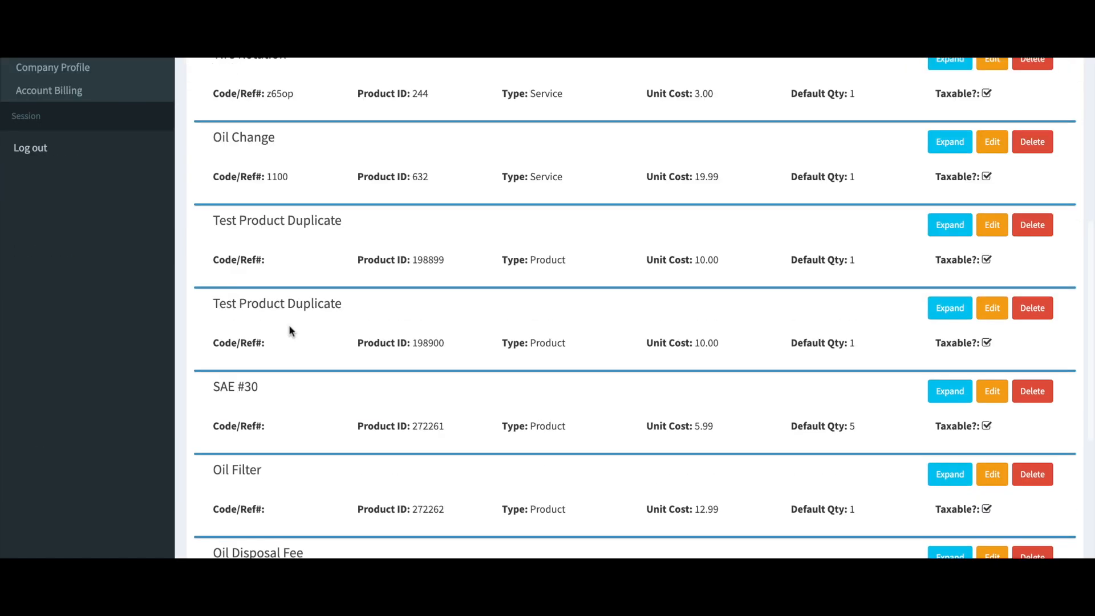
scroll(289, 327, "down", 5)
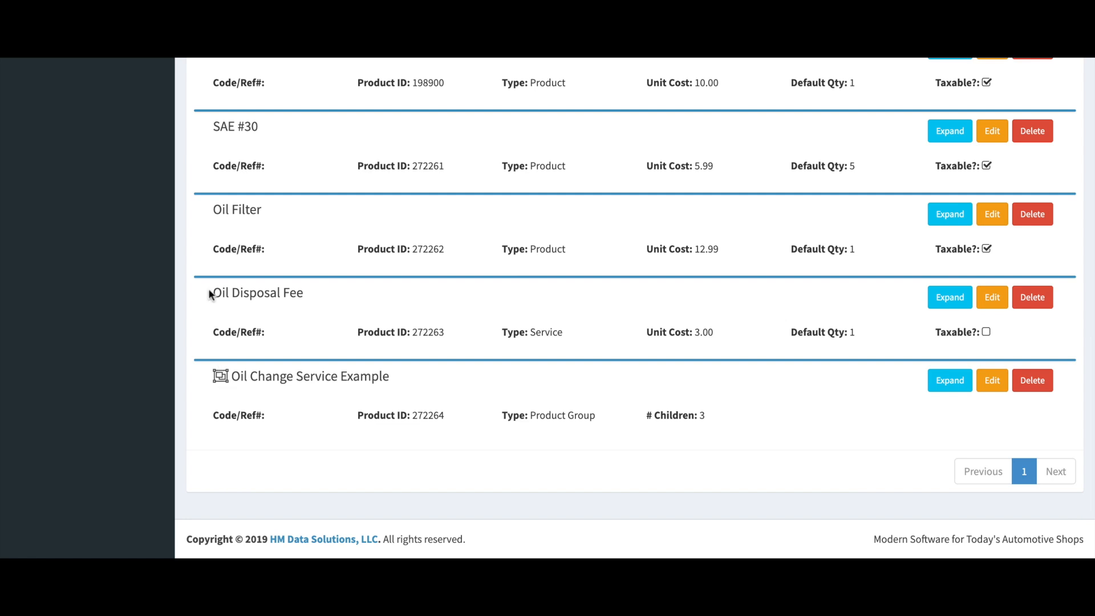
left_click(950, 381)
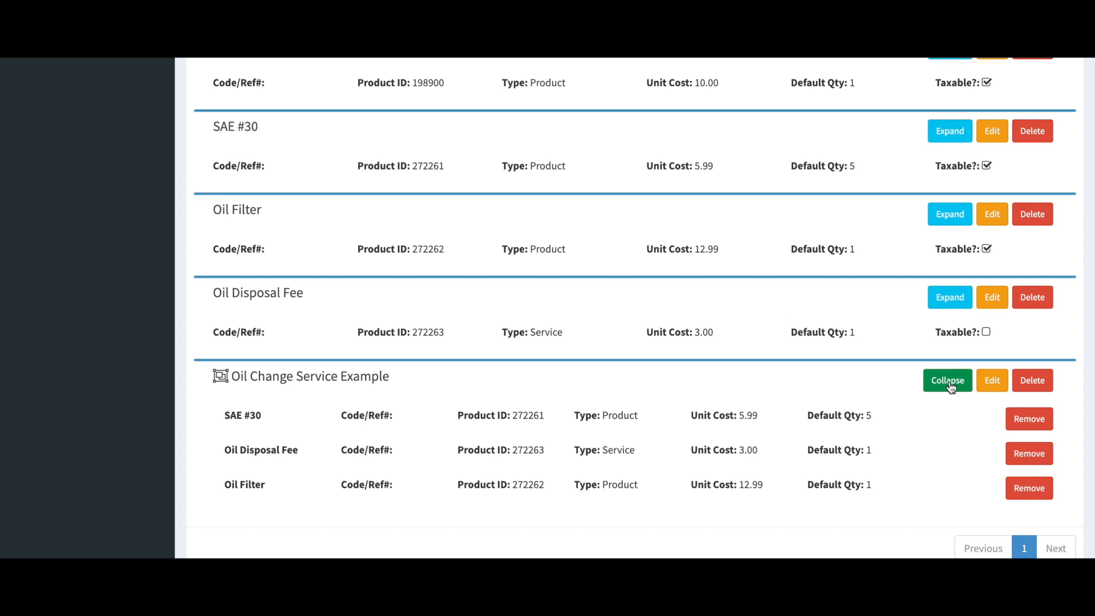
scroll(688, 327, "down", 1)
scroll(331, 341, "down", 2)
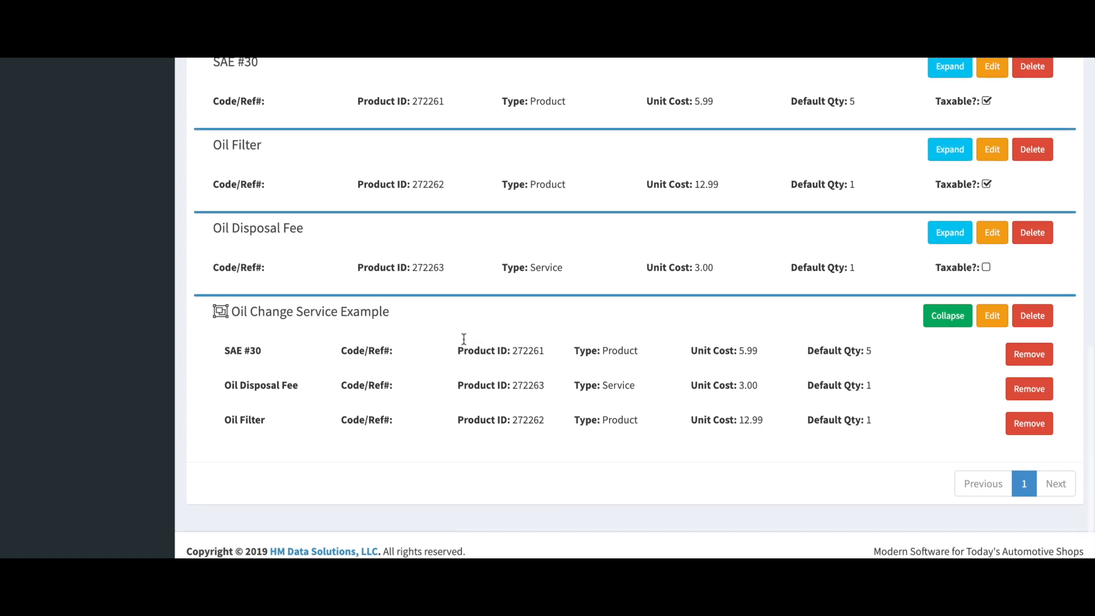
scroll(464, 339, "up", 3)
scroll(464, 339, "up", 9)
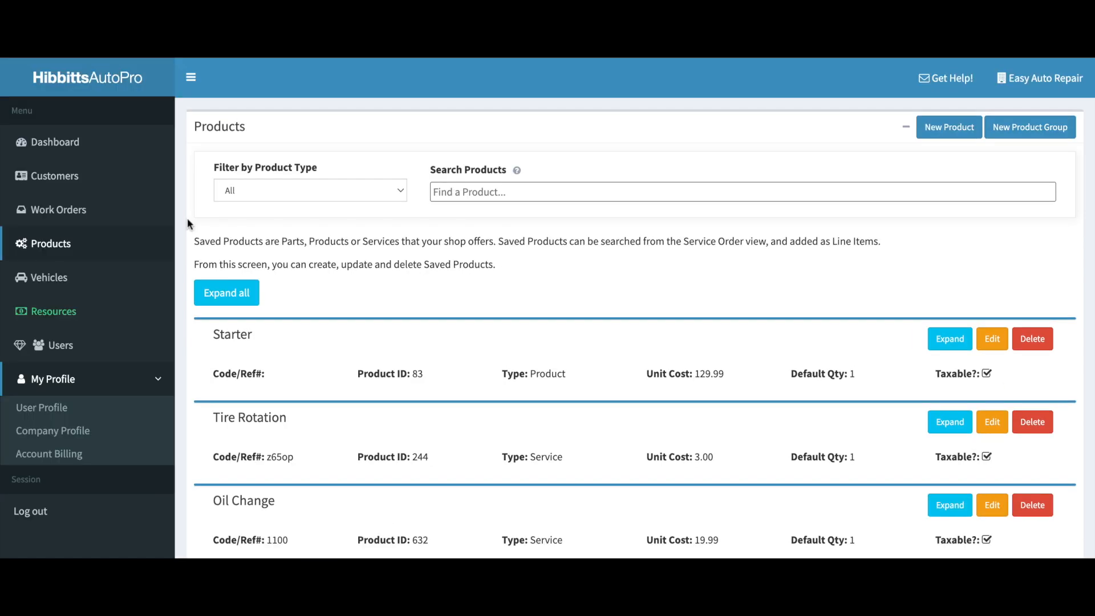
Open the work order with reference ID "testing 1" and start a new line item on it.
left_click(69, 212)
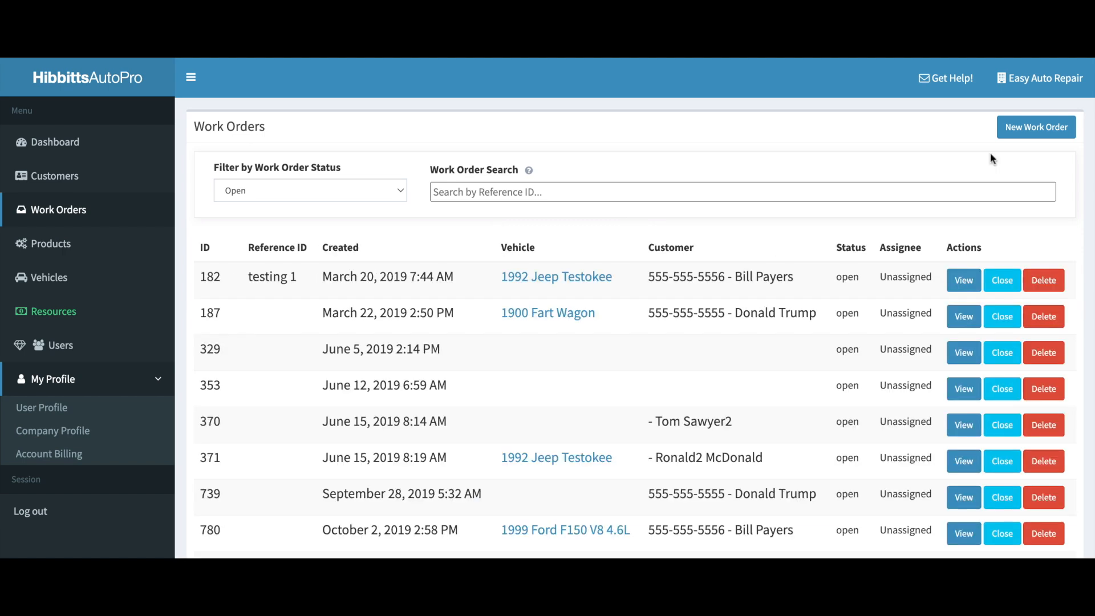
left_click(972, 284)
scroll(539, 270, "down", 3)
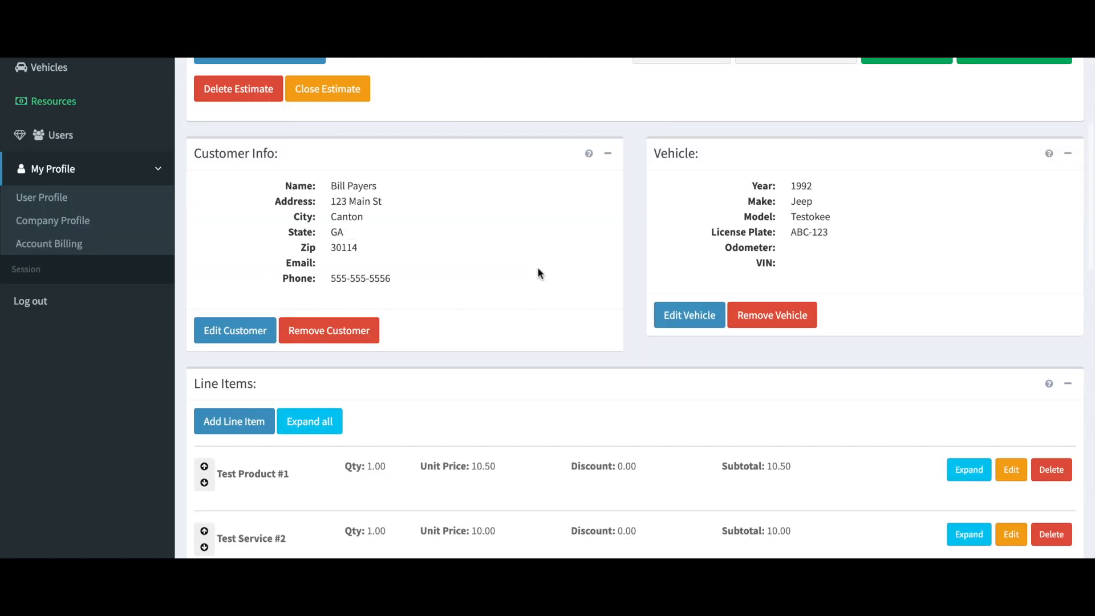
scroll(538, 268, "down", 2)
scroll(538, 268, "down", 1)
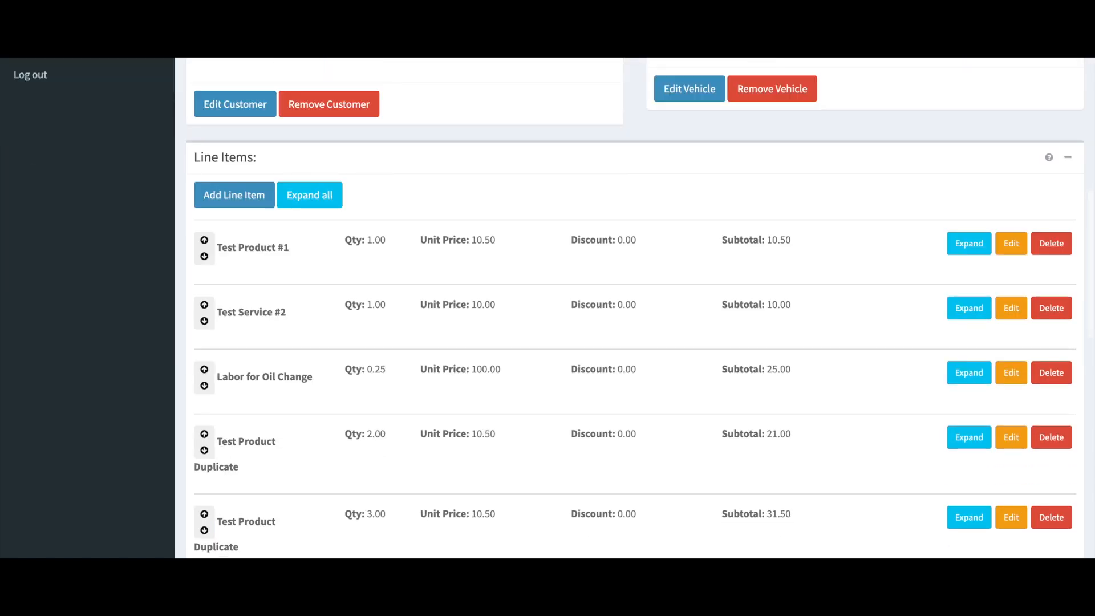
scroll(282, 187, "down", 1)
left_click(241, 150)
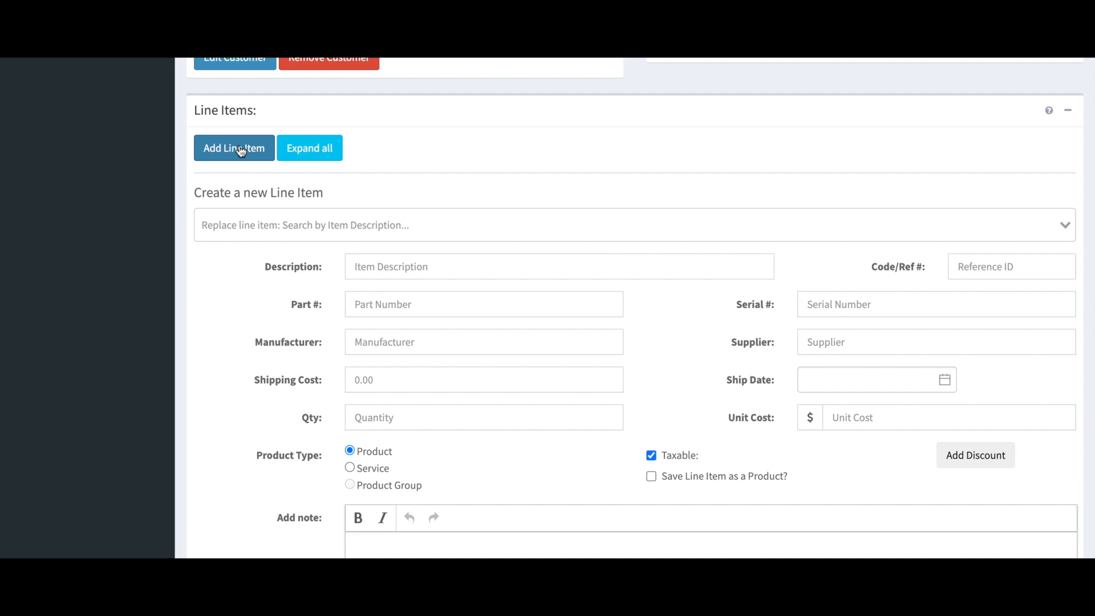
Search the saved products for "oil", choose the Oil Change Service Example group, and save it as the new line item.
left_click(345, 228)
type("o")
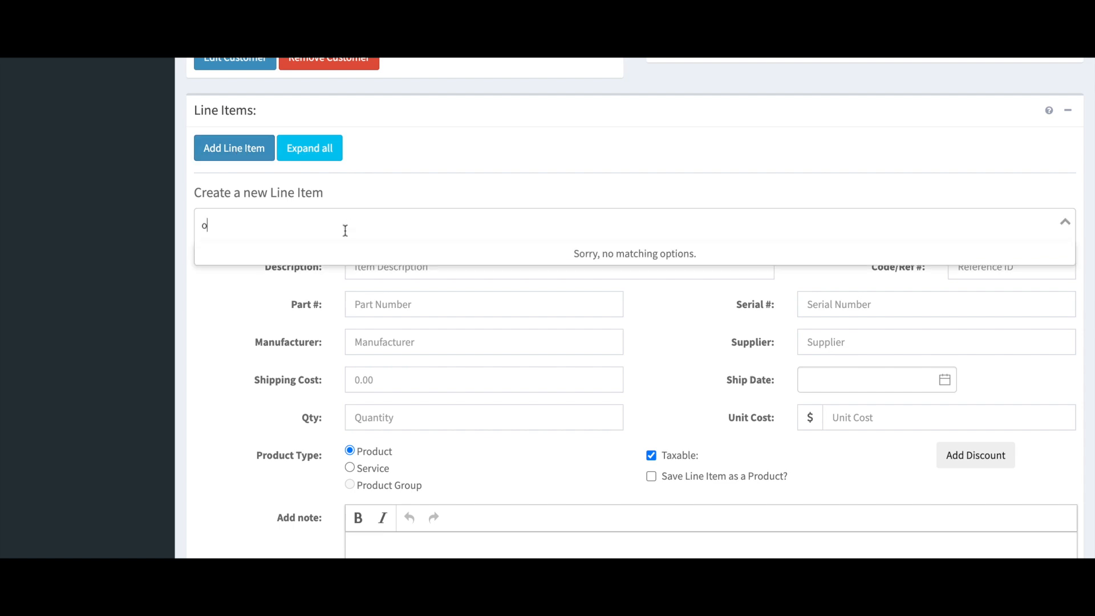
type("il")
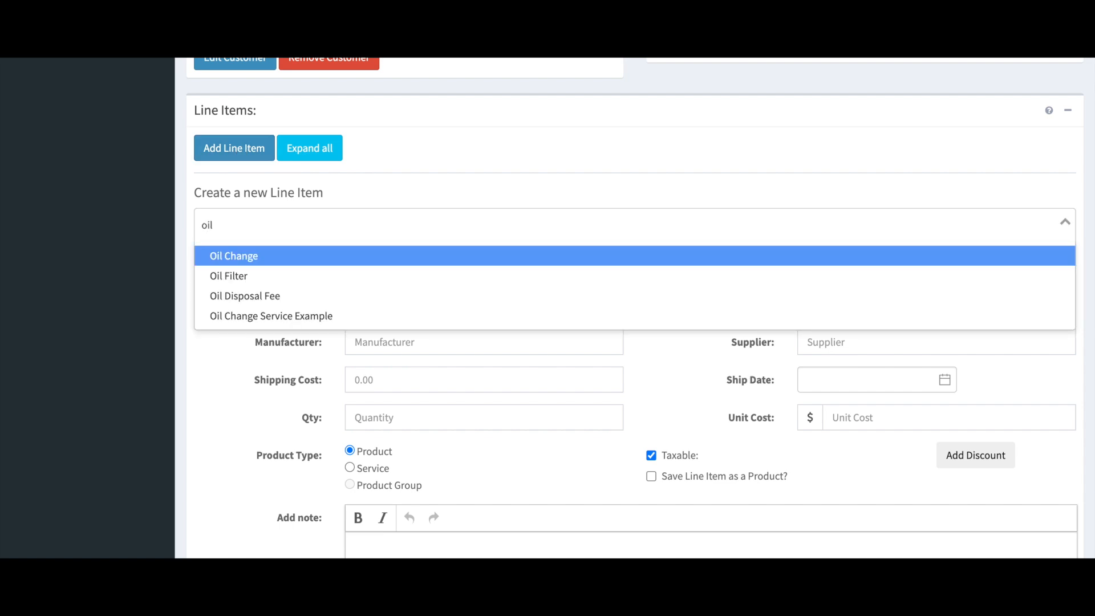
left_click(360, 321)
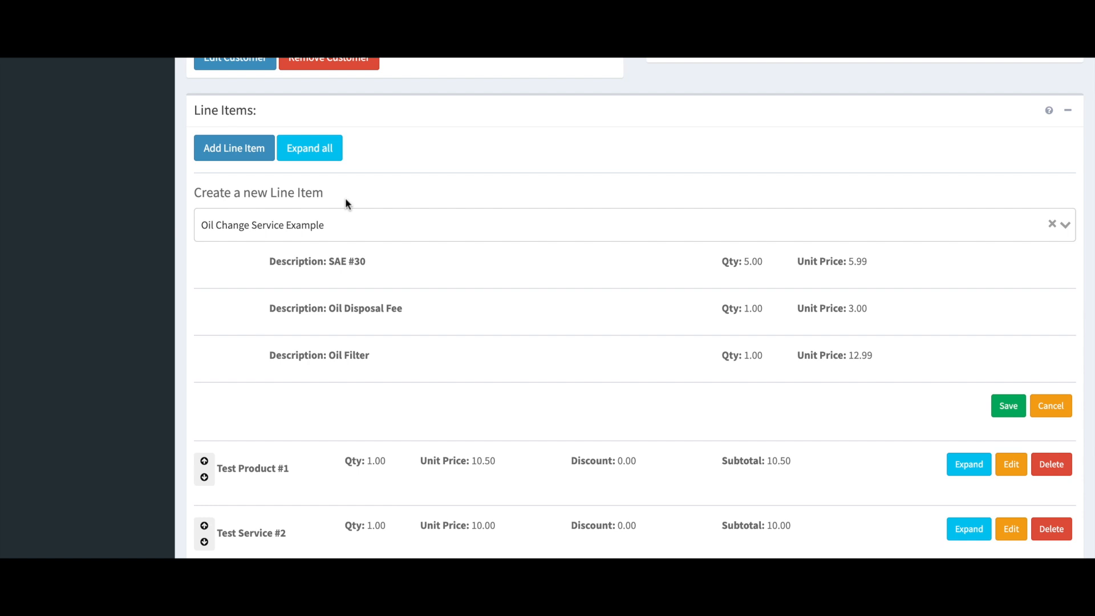
left_click(1009, 407)
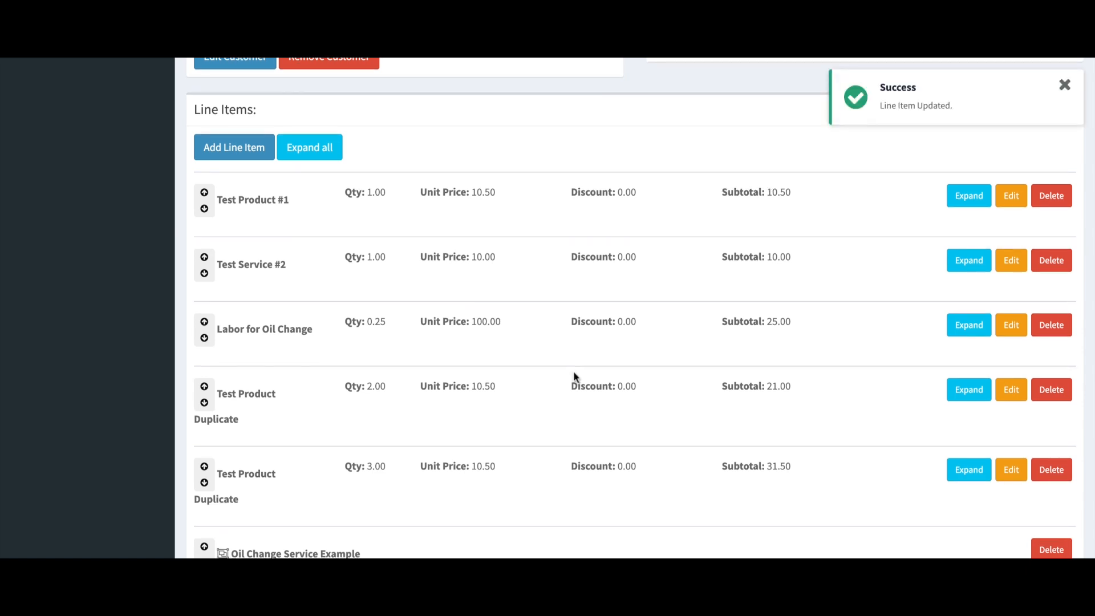
Examine the added group's line items and open Oil Filter for editing to review its fields.
scroll(573, 374, "down", 1)
scroll(573, 376, "down", 2)
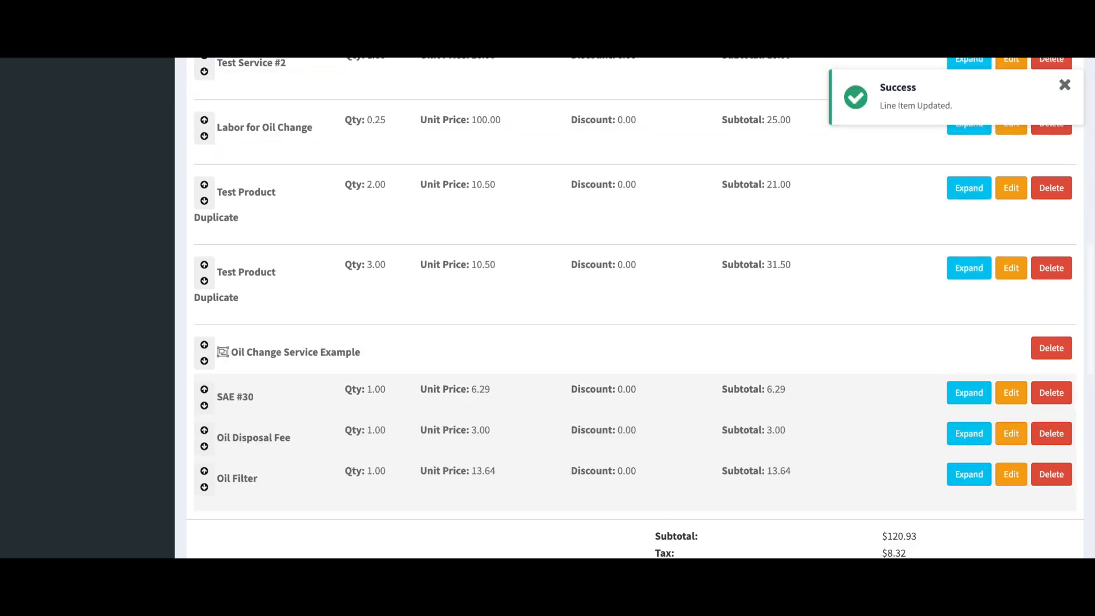
scroll(687, 323, "down", 1)
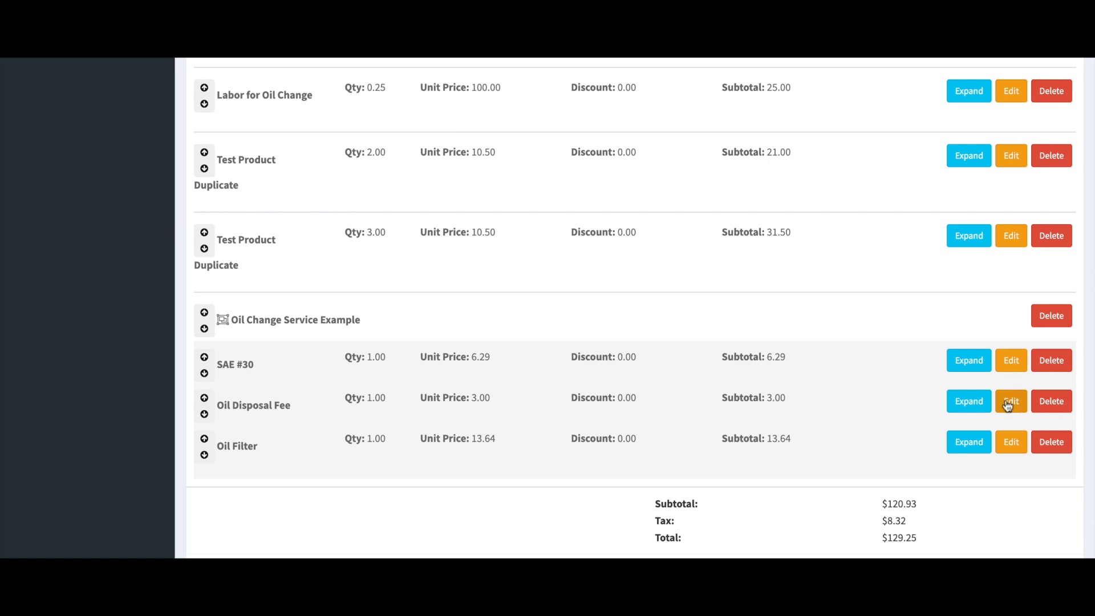
left_click(1011, 445)
scroll(669, 409, "down", 3)
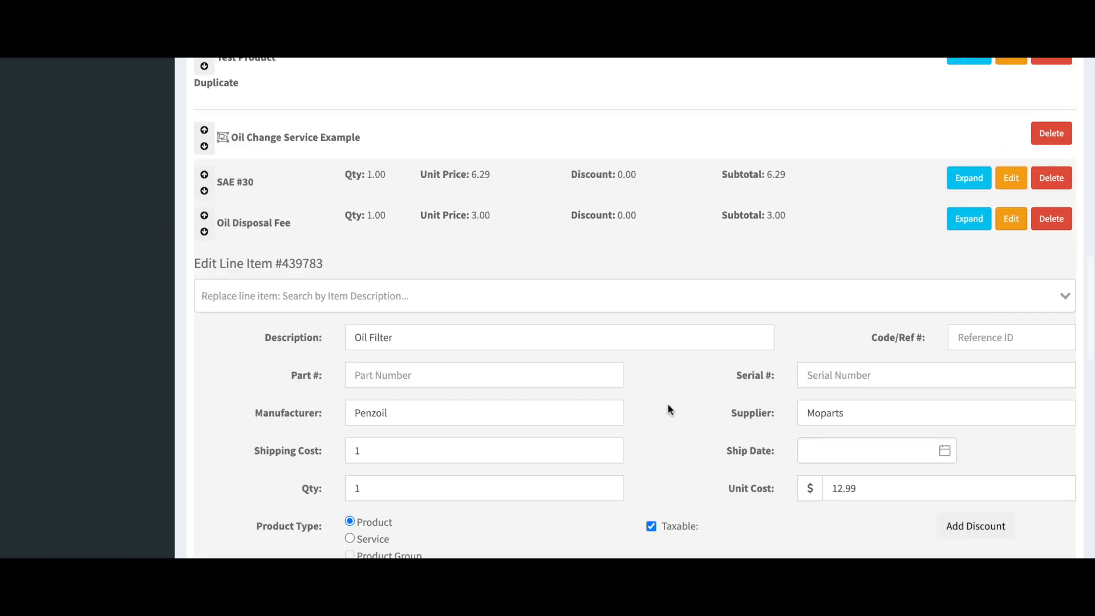
scroll(511, 467, "down", 1)
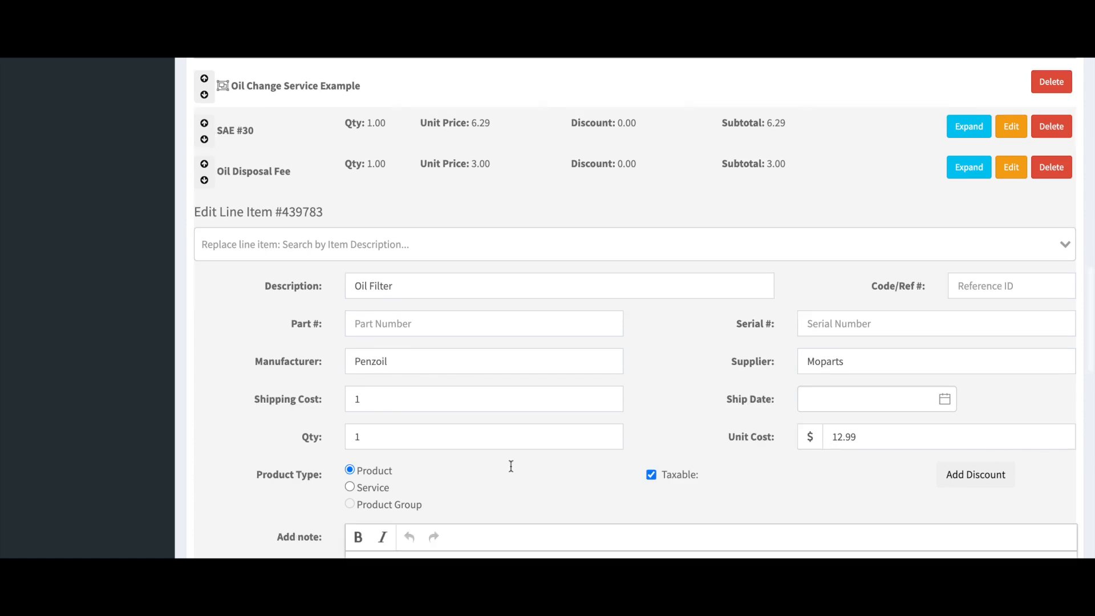
scroll(512, 467, "down", 1)
scroll(512, 466, "up", 3)
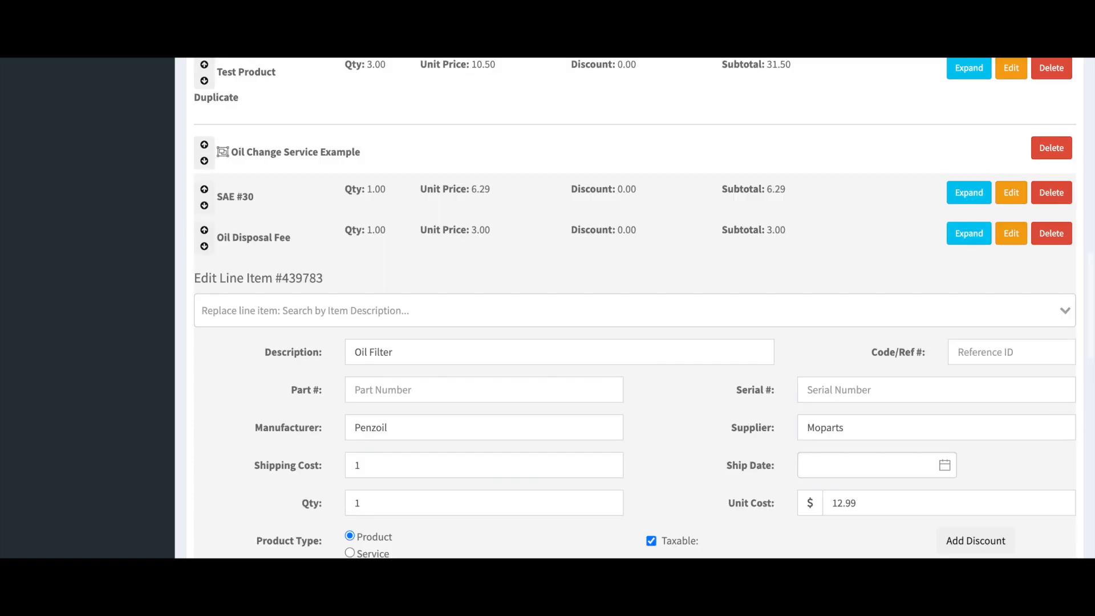
Leave the work order and return to the saved products page.
scroll(511, 467, "up", 3)
scroll(511, 467, "up", 9)
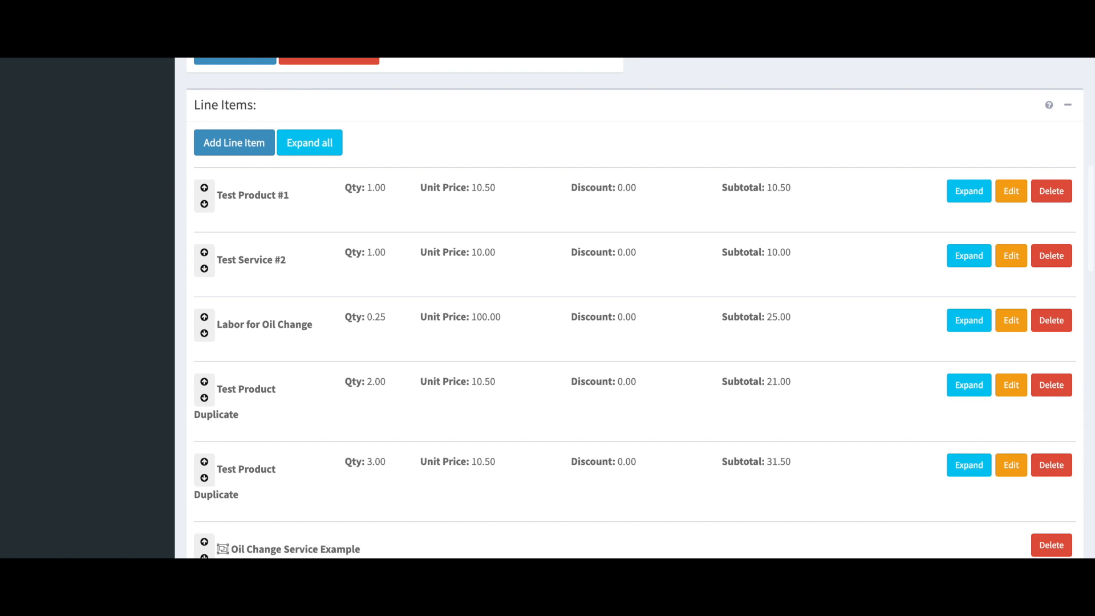
scroll(511, 466, "up", 5)
scroll(137, 282, "up", 7)
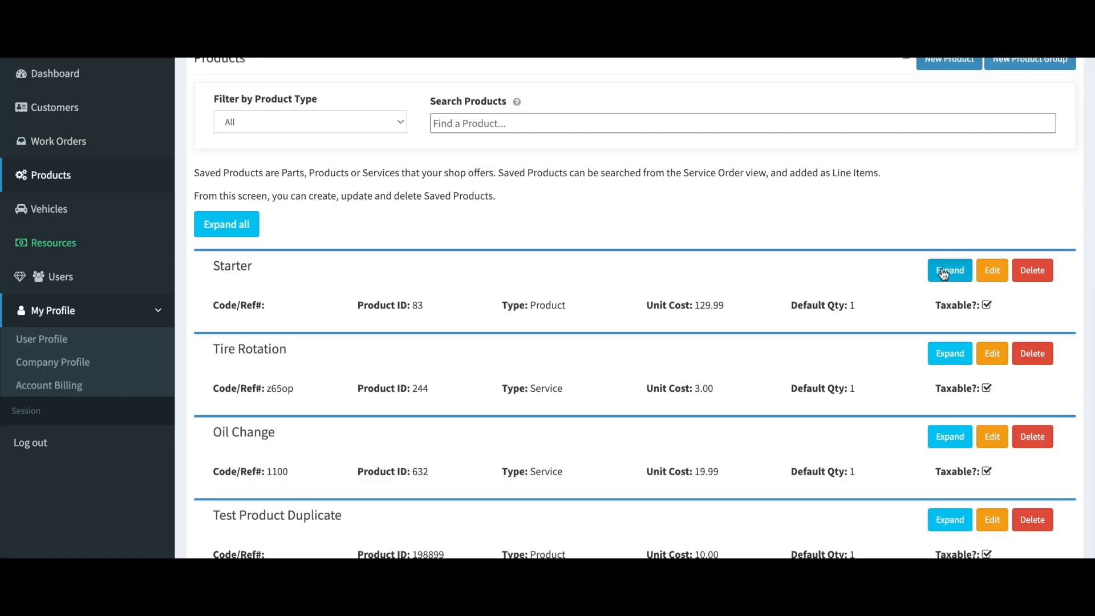
Expand the Starter product, open it for editing to review its fields and the Auto Add option, and close it without saving.
left_click(944, 273)
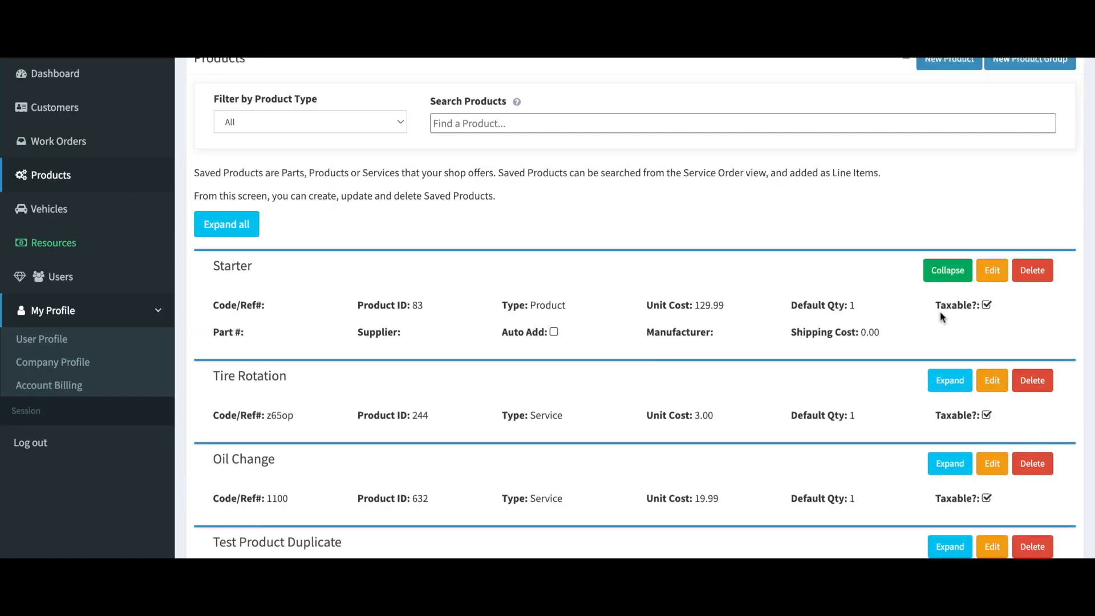
left_click(985, 277)
scroll(720, 433, "down", 1)
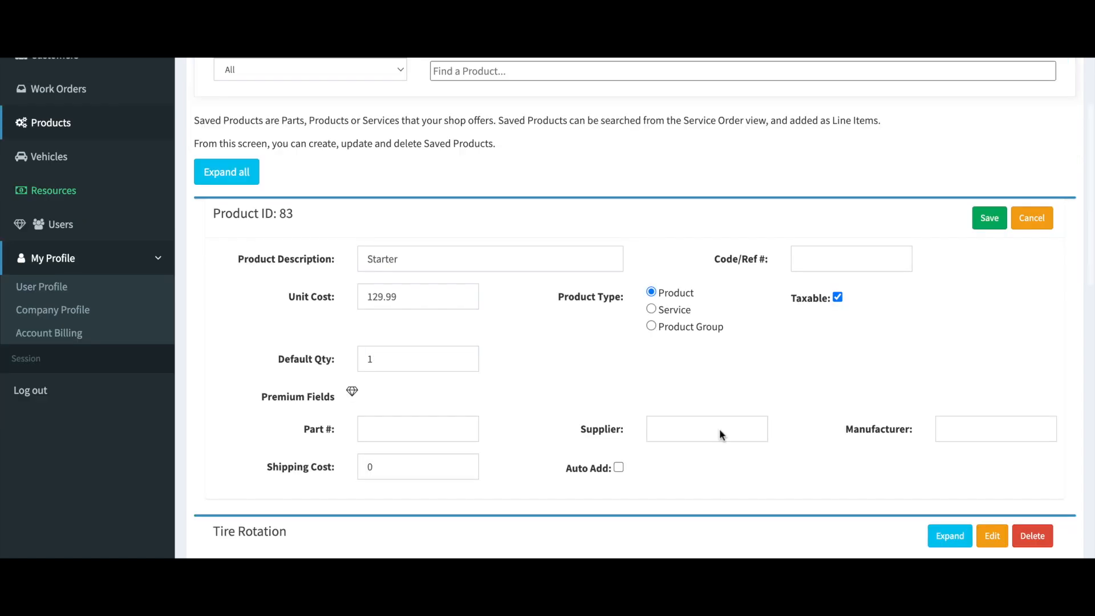
scroll(720, 434, "down", 1)
left_click_drag(570, 468, 619, 463)
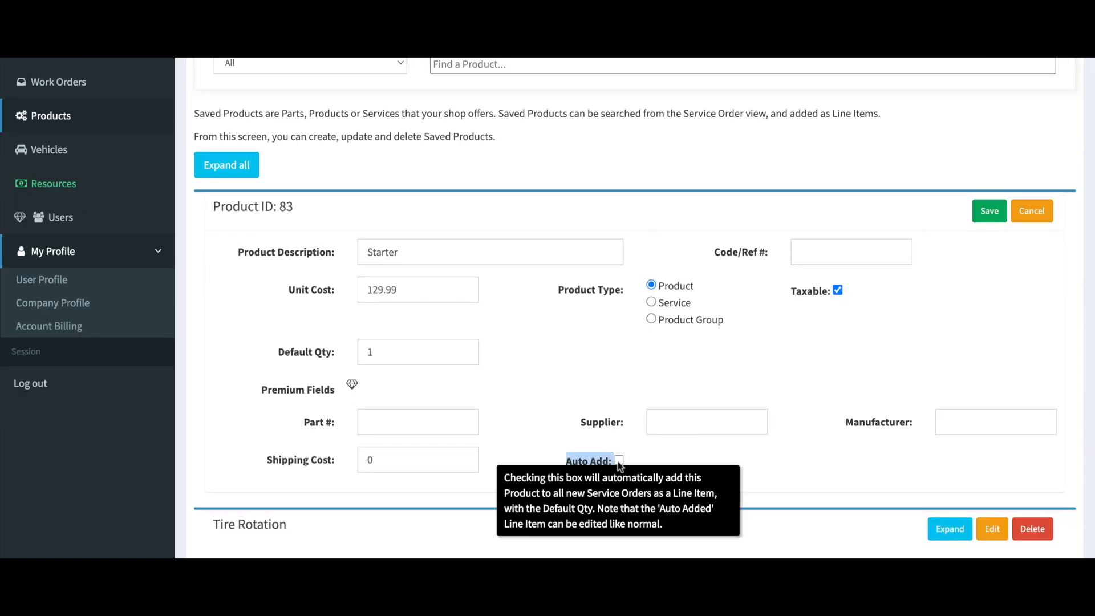
left_click(678, 464)
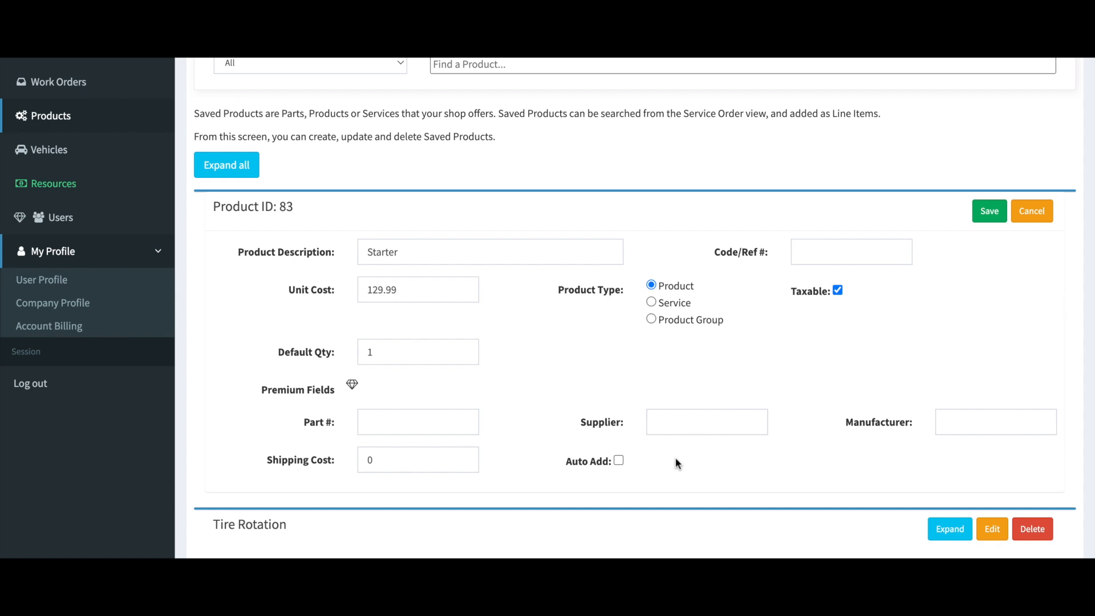
mouse_move(337, 332)
mouse_move(447, 330)
scroll(638, 259, "up", 2)
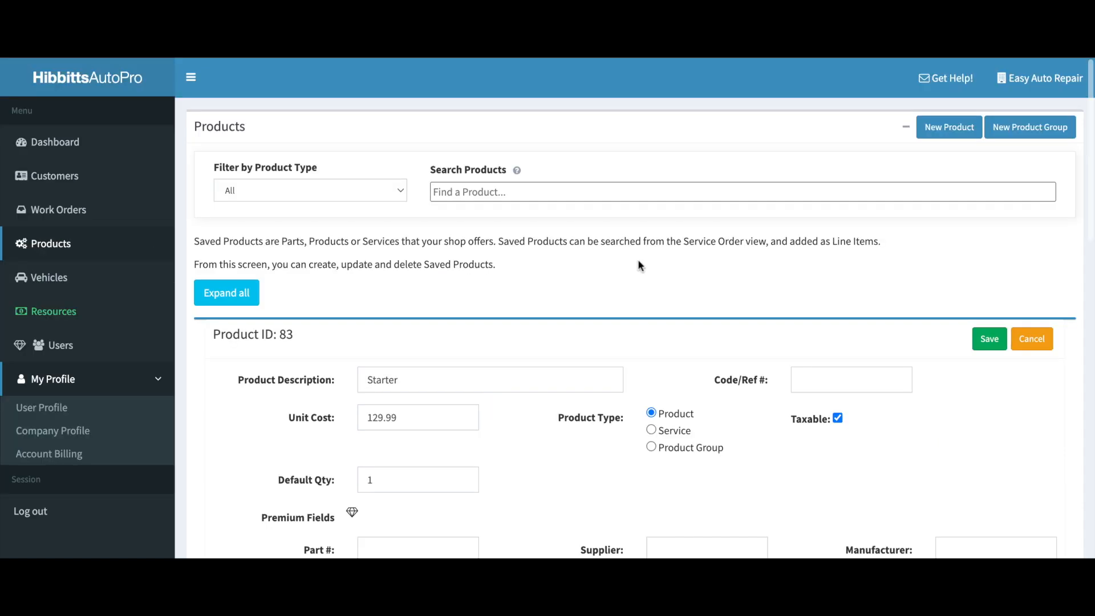
left_click(1032, 339)
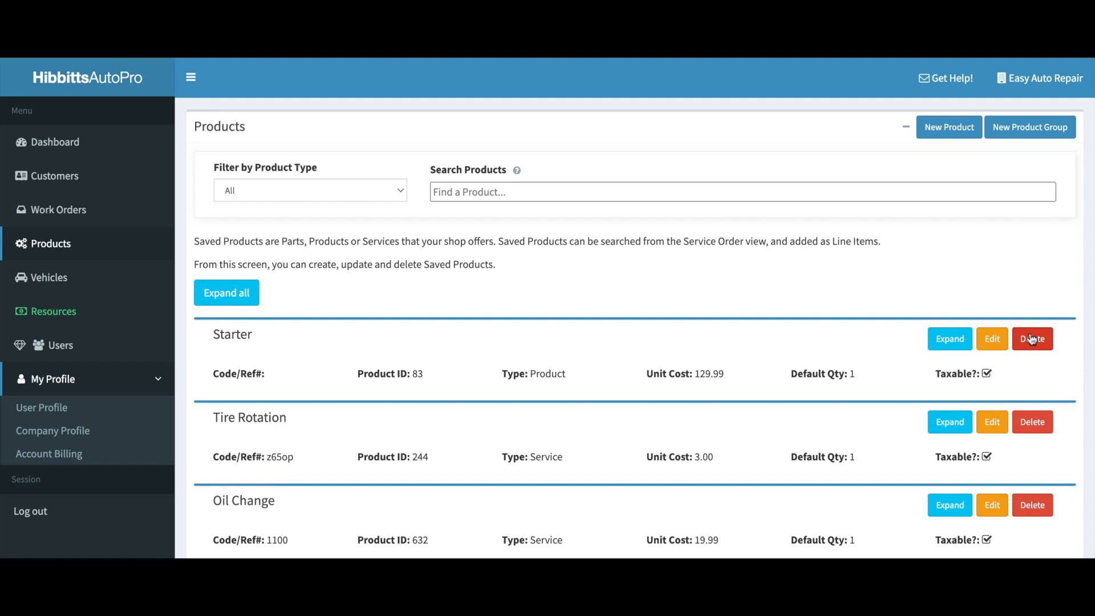
Start a new saved product described as "Default Disposal Fee" with a unit cost of 10.00 and the Service type.
left_click(950, 126)
left_click(405, 380)
type("Default Disposal Fee")
key("Tab")
key("Tab")
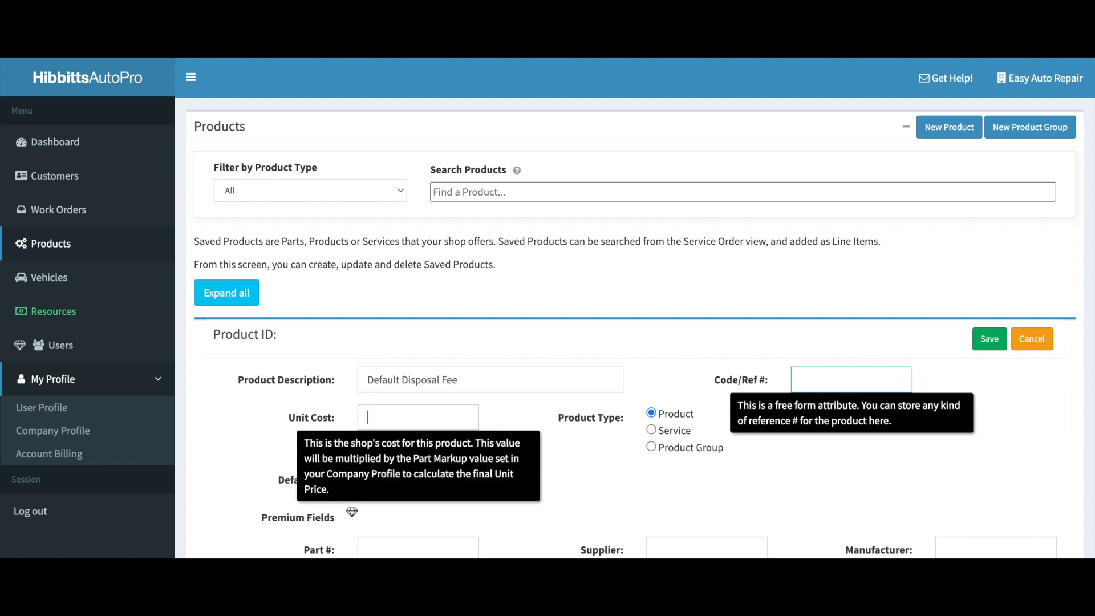
type("10.00")
left_click(651, 412)
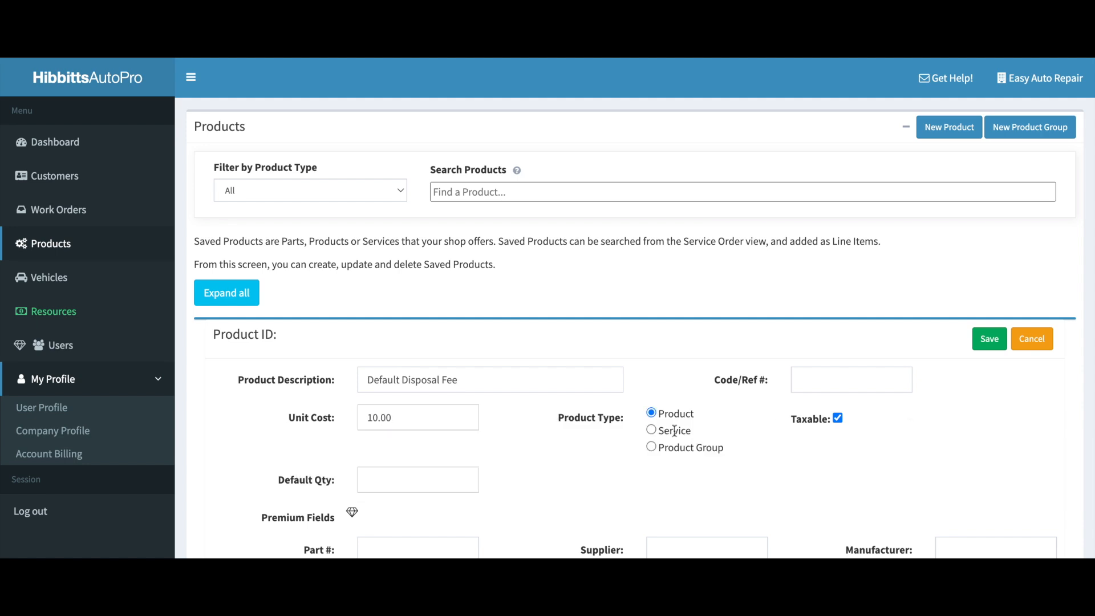
left_click(675, 431)
Give the disposal fee a default quantity of 1, enable Auto Add, and save the product.
scroll(497, 459, "down", 1)
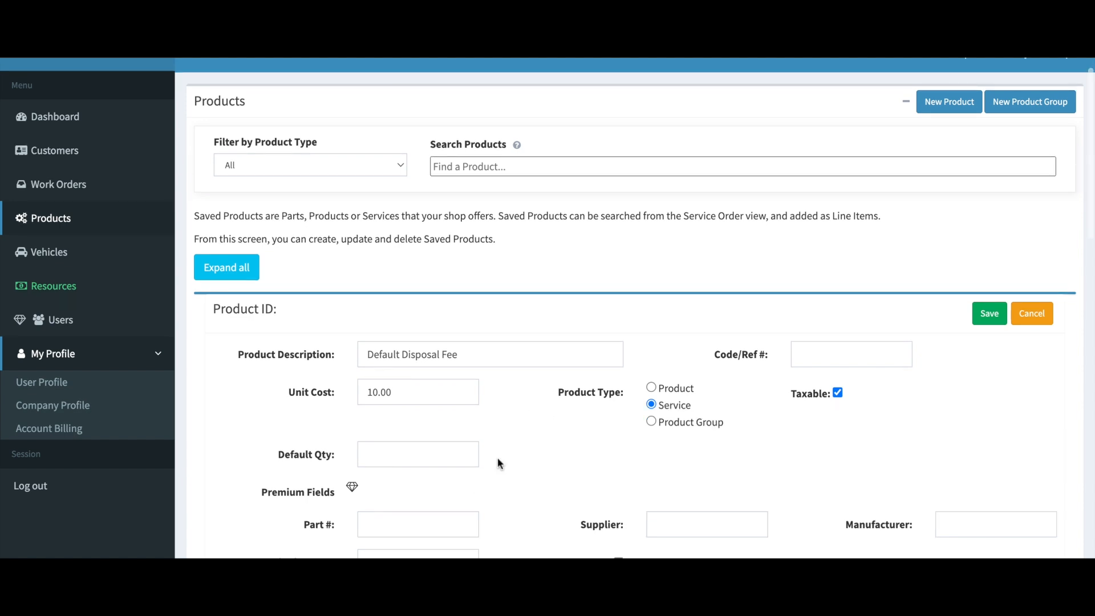
scroll(498, 463, "down", 3)
left_click(439, 388)
type("1")
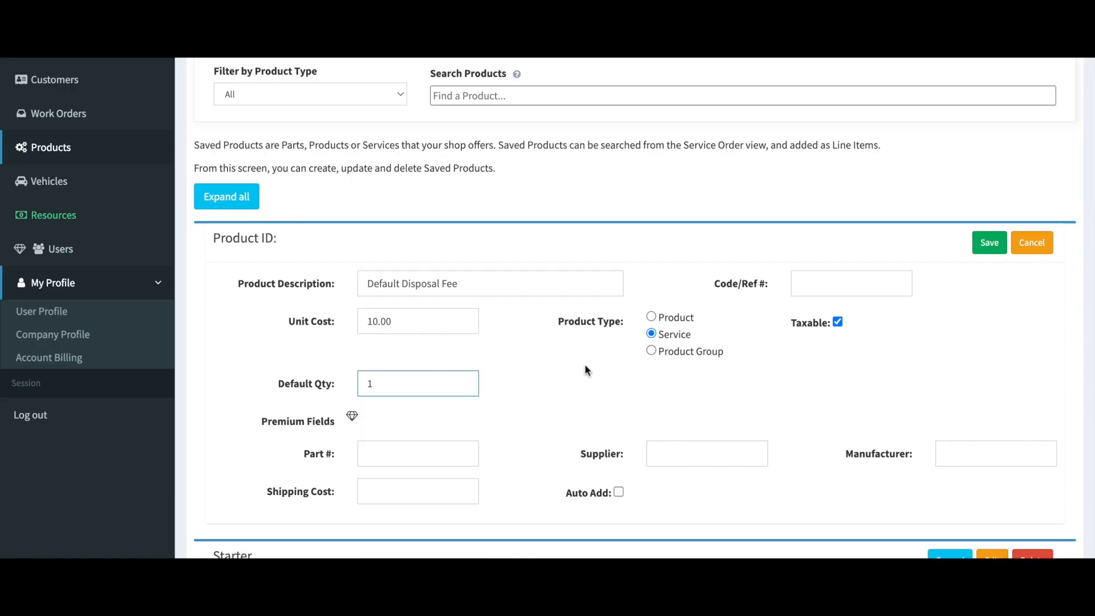
left_click(585, 365)
scroll(622, 491, "down", 1)
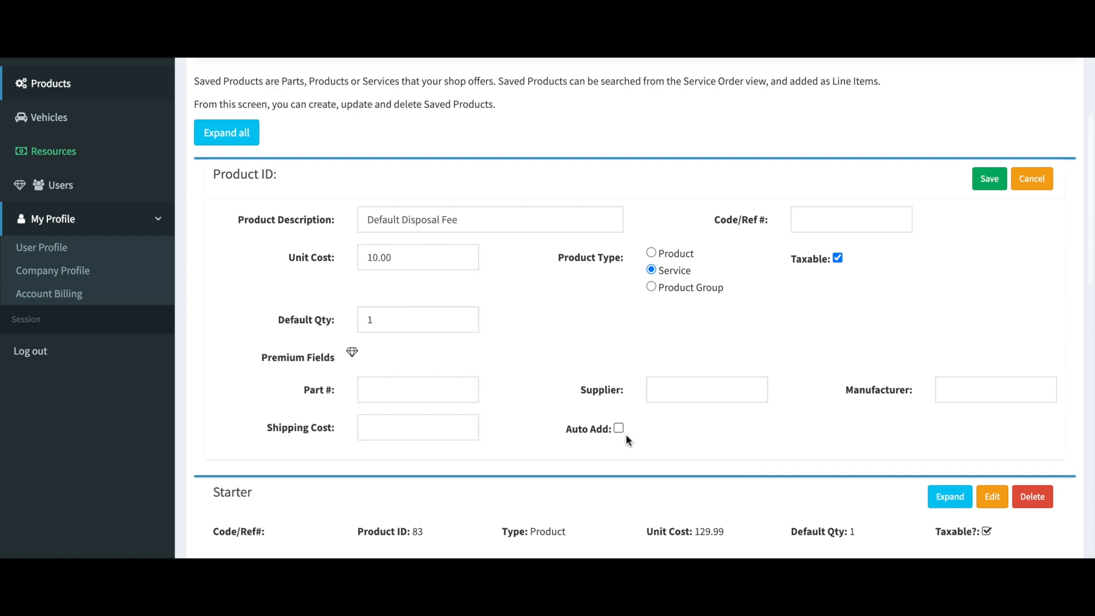
left_click(619, 428)
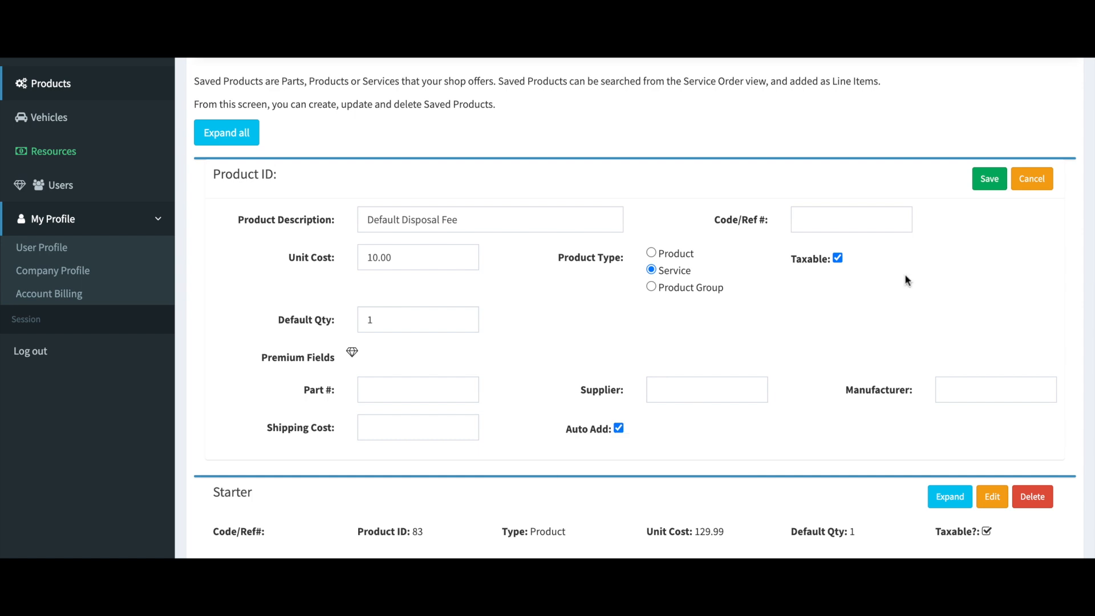
left_click(990, 181)
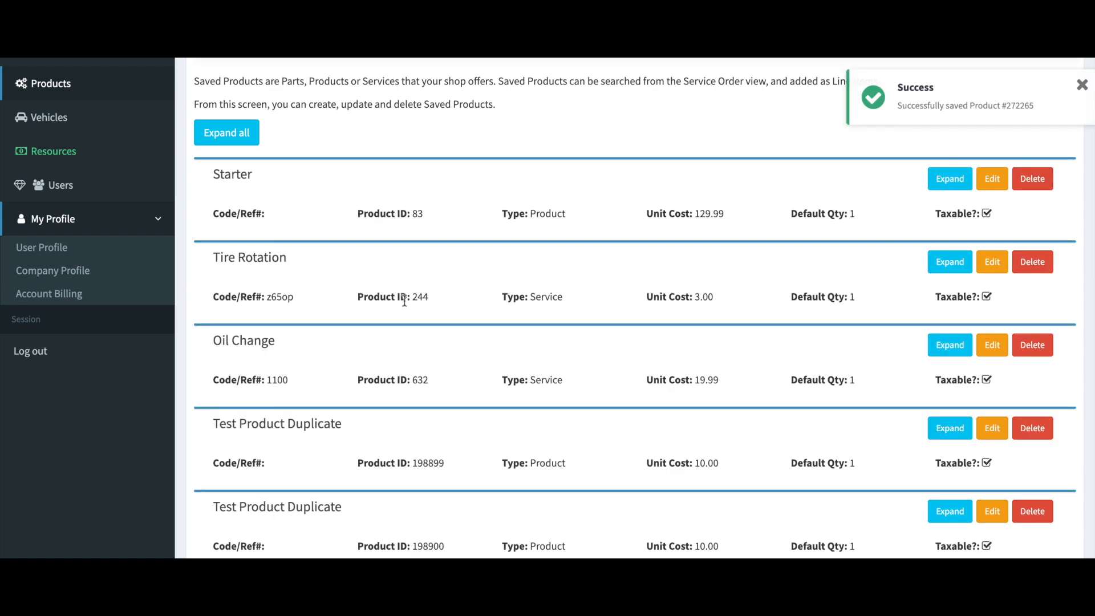
Go to the work orders and create a new work order.
scroll(405, 301, "up", 3)
left_click(94, 216)
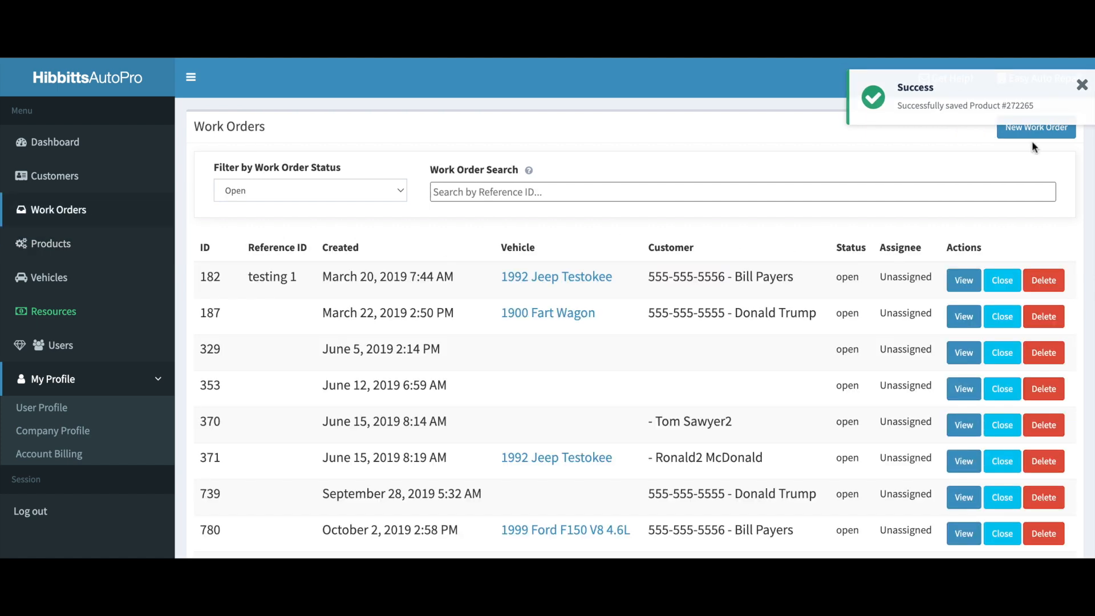
left_click(1032, 137)
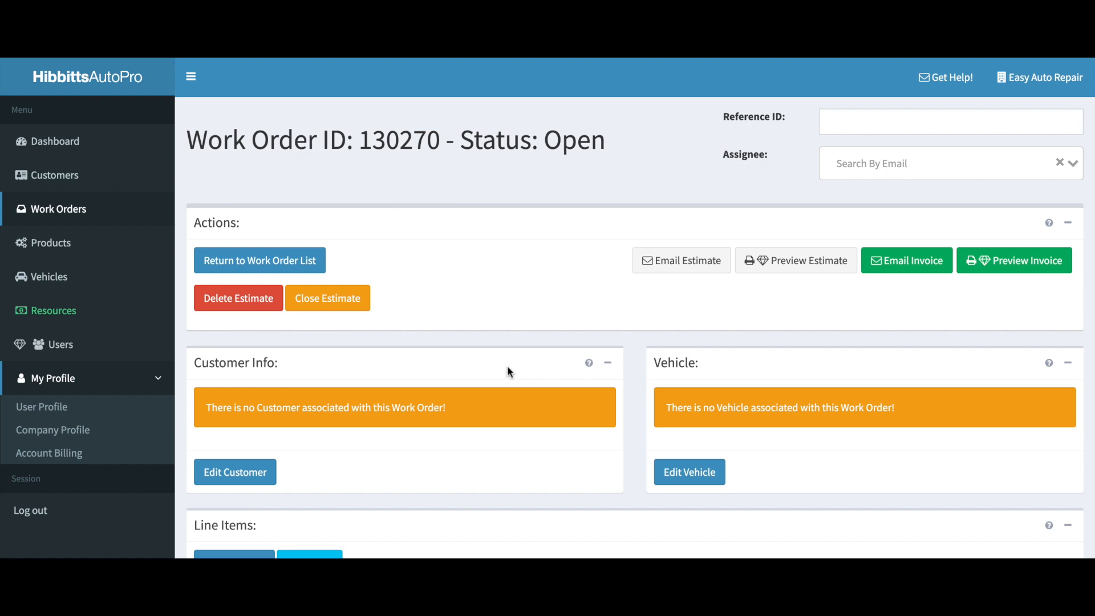
Examine the new work order's line items to check which products were added automatically.
scroll(507, 371, "down", 3)
scroll(508, 370, "down", 2)
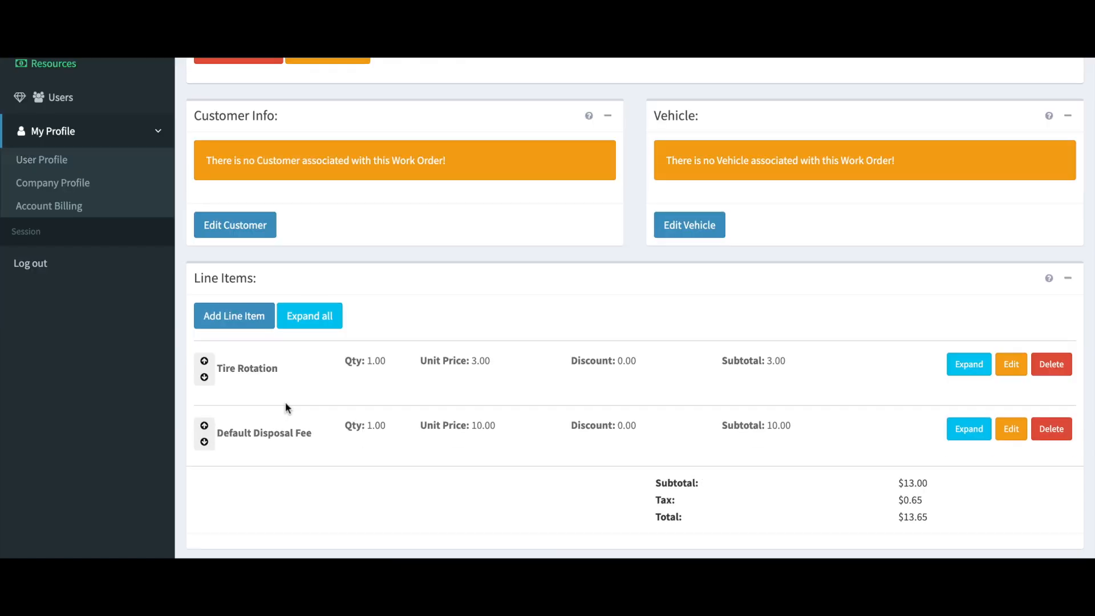
left_click_drag(208, 374, 254, 379)
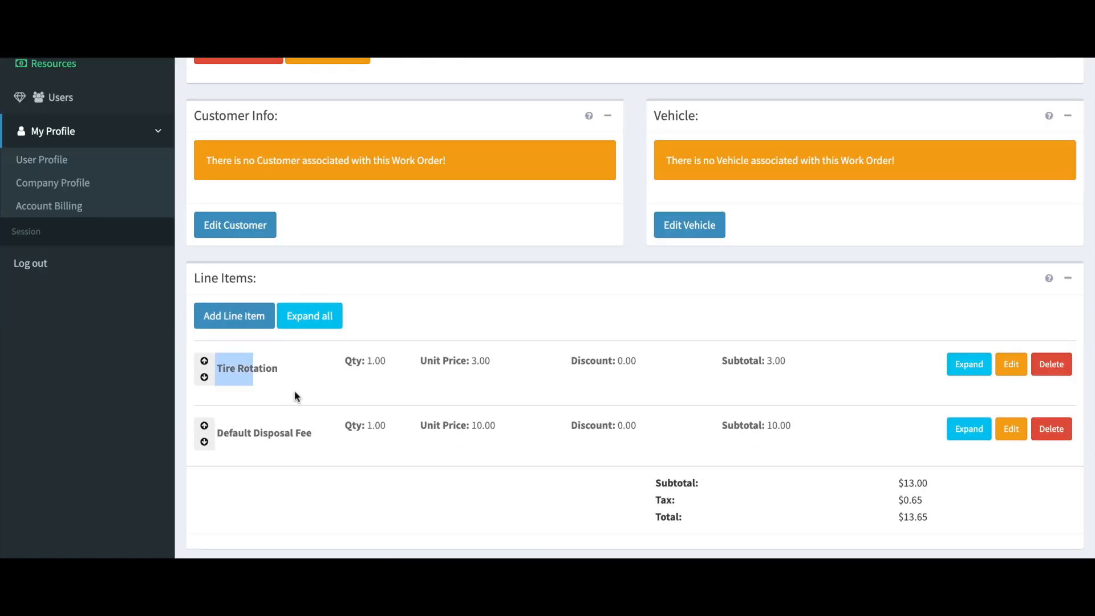
left_click(294, 391)
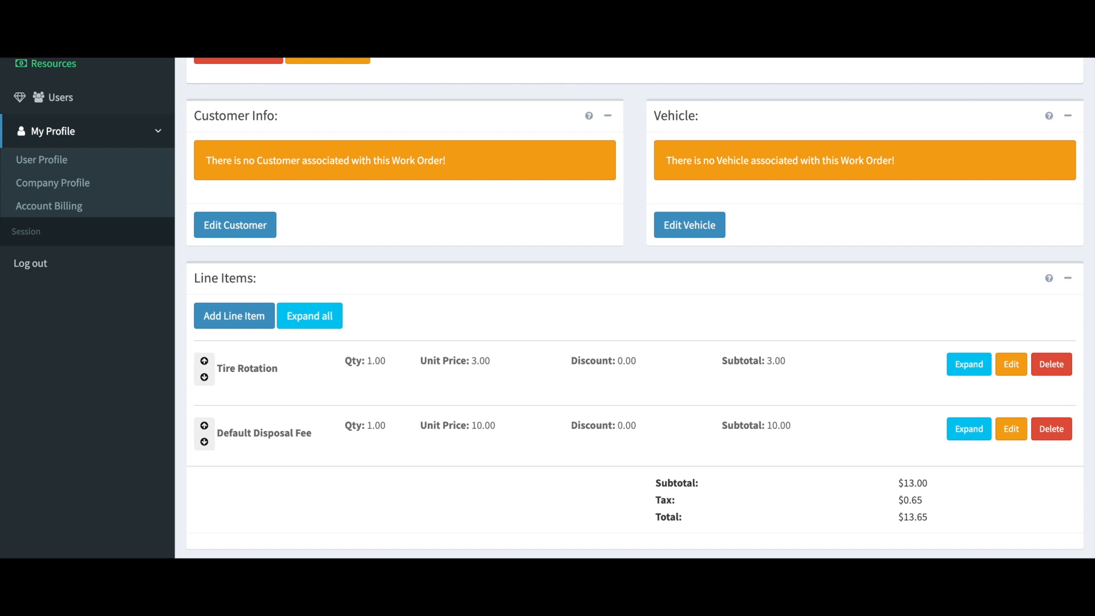
scroll(635, 308, "down", 1)
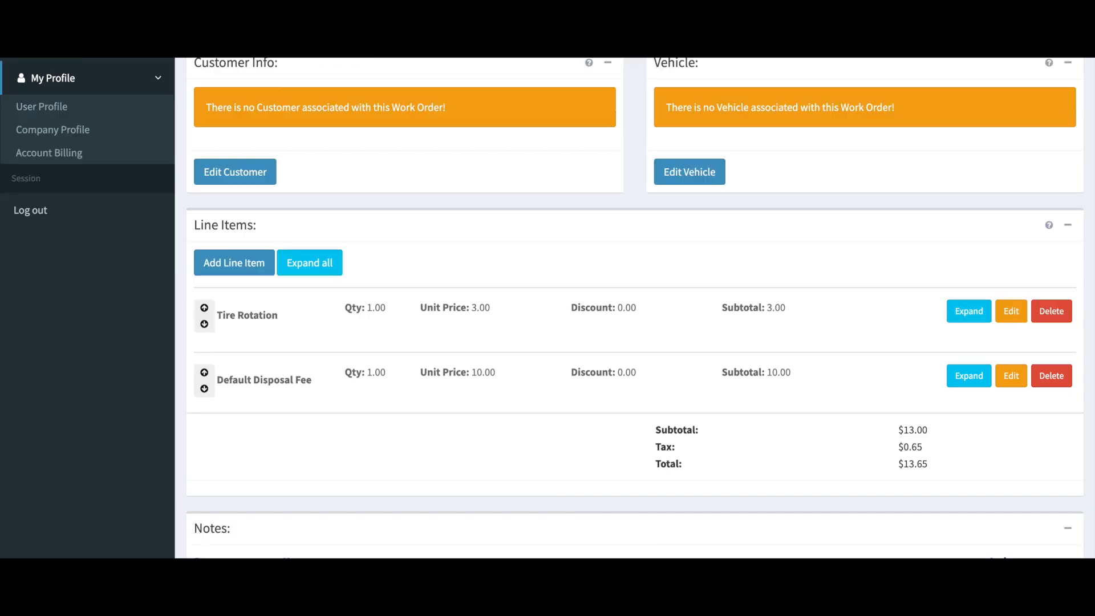
scroll(635, 308, "up", 2)
scroll(635, 308, "up", 3)
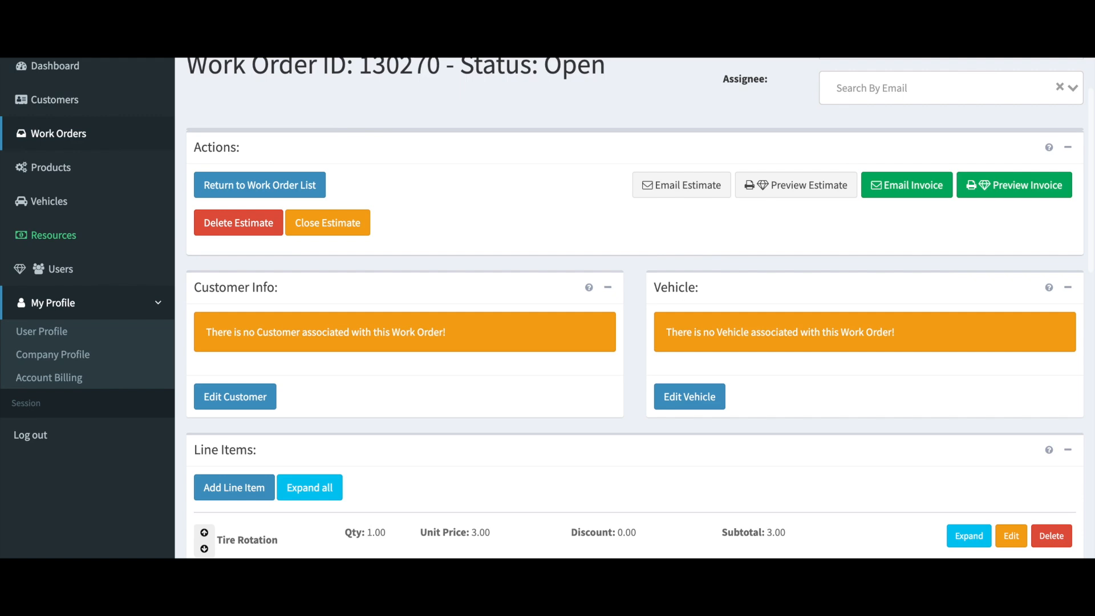
scroll(635, 308, "up", 2)
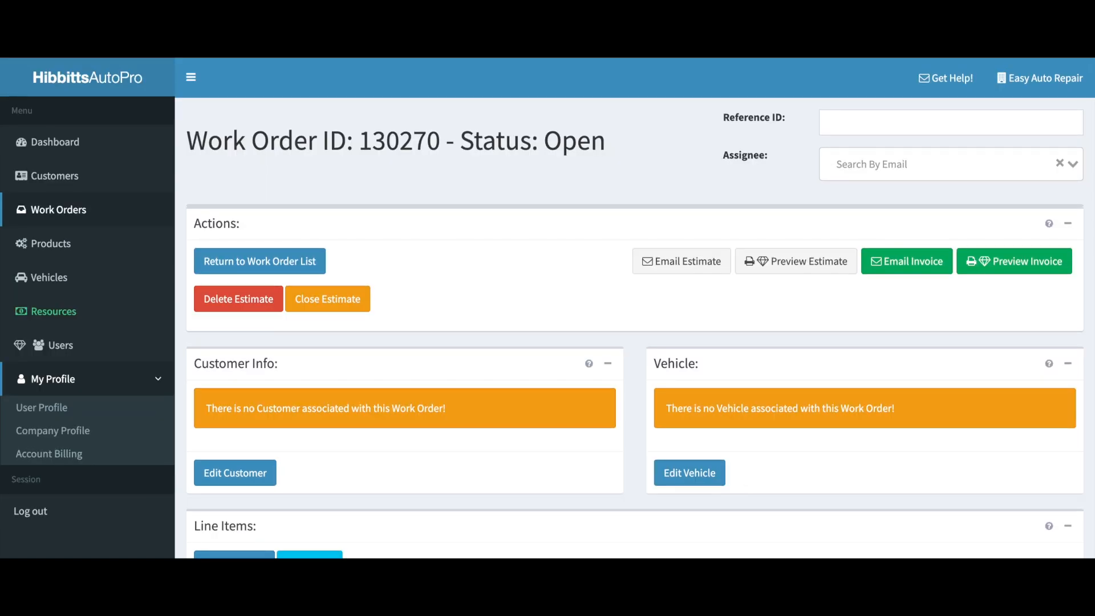